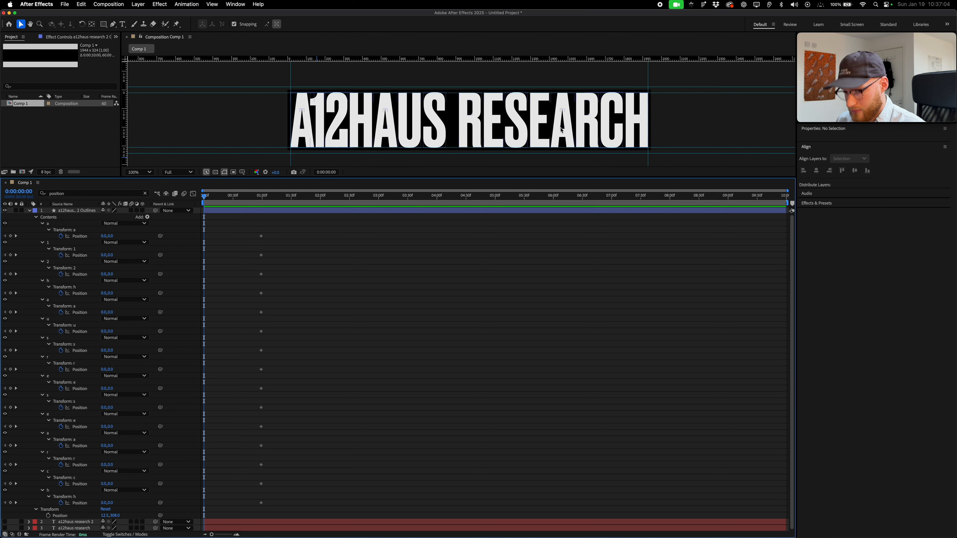
At 0:00:00:00, move all the letters up to a Position Y of about -323.9, just above the composition.
{"action": "left_click", "coordinate": [80, 236]}
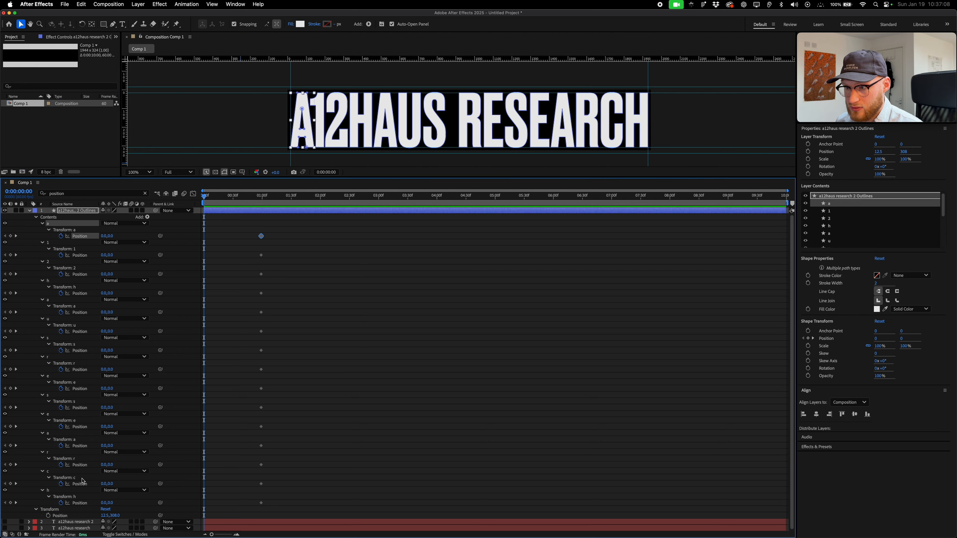
{"action": "left_click", "coordinate": [78, 504], "text": "shift"}
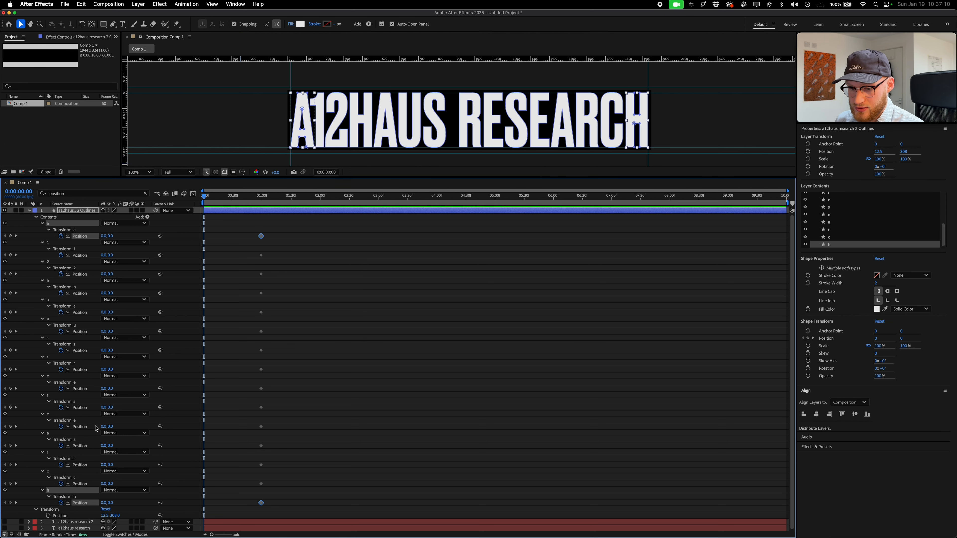
{"action": "left_click", "coordinate": [78, 446], "text": "shift"}
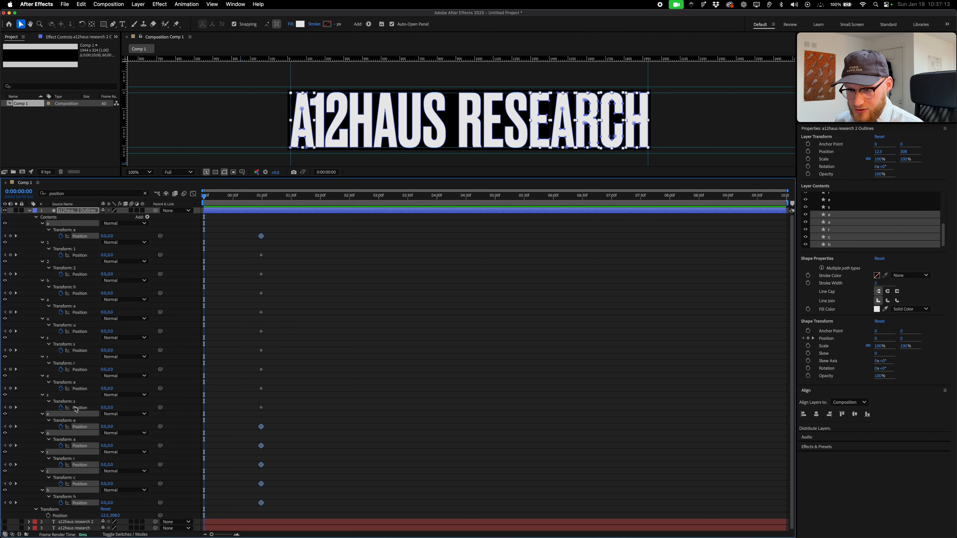
{"action": "left_click", "coordinate": [79, 332], "text": "shift"}
{"action": "left_click", "coordinate": [80, 313], "text": "shift"}
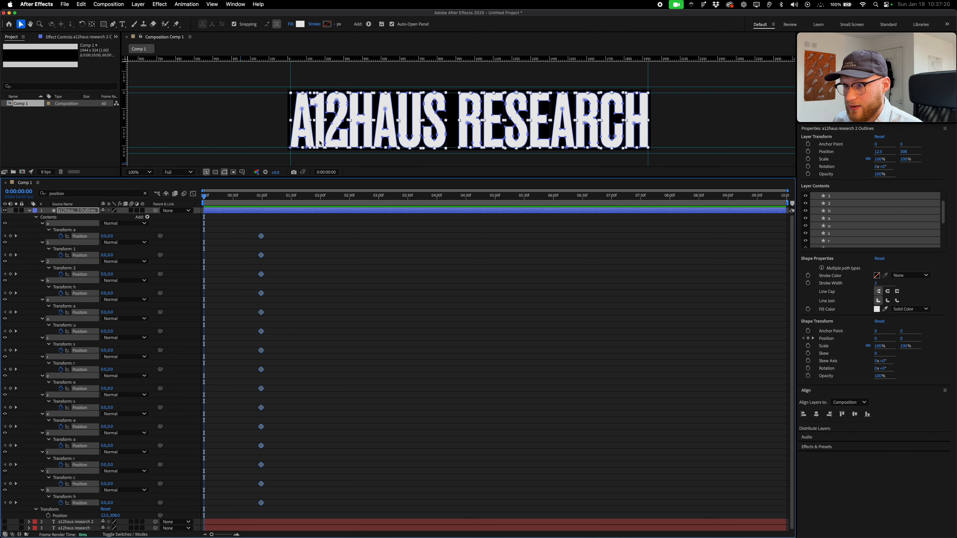
{"action": "left_click_drag", "start_coordinate": [320, 143], "coordinate": [318, 81]}
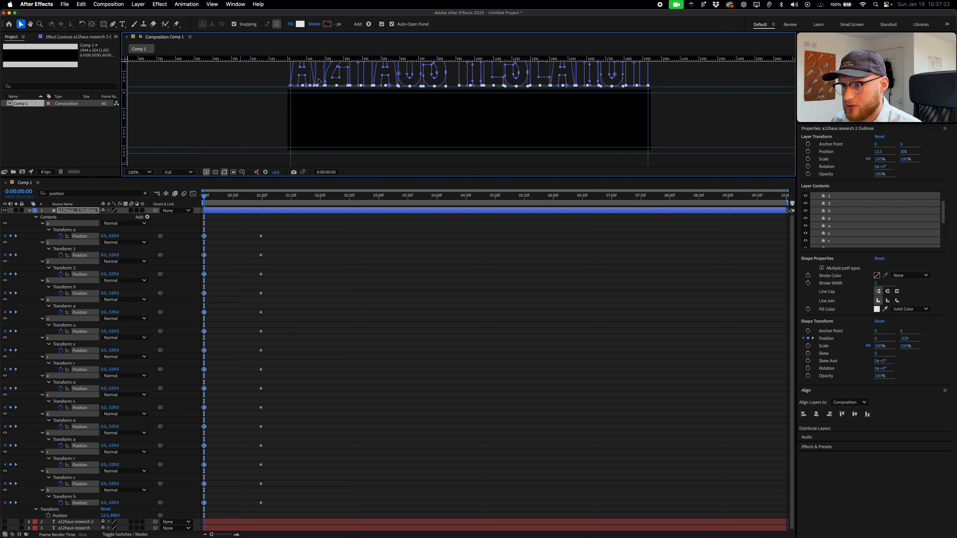
{"action": "scroll", "coordinate": [319, 81], "scroll_direction": "up", "scroll_amount": 8}
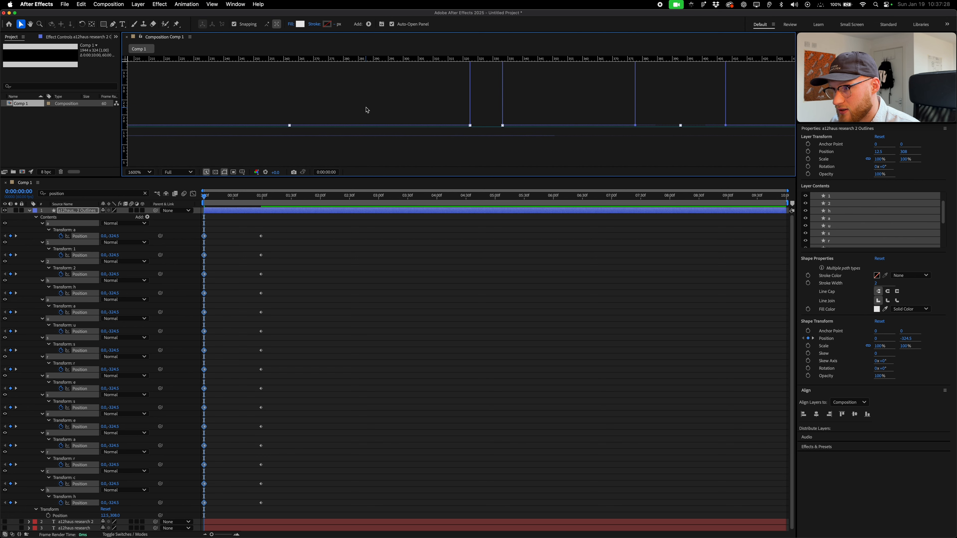
{"action": "left_click_drag", "start_coordinate": [393, 109], "coordinate": [393, 111]}
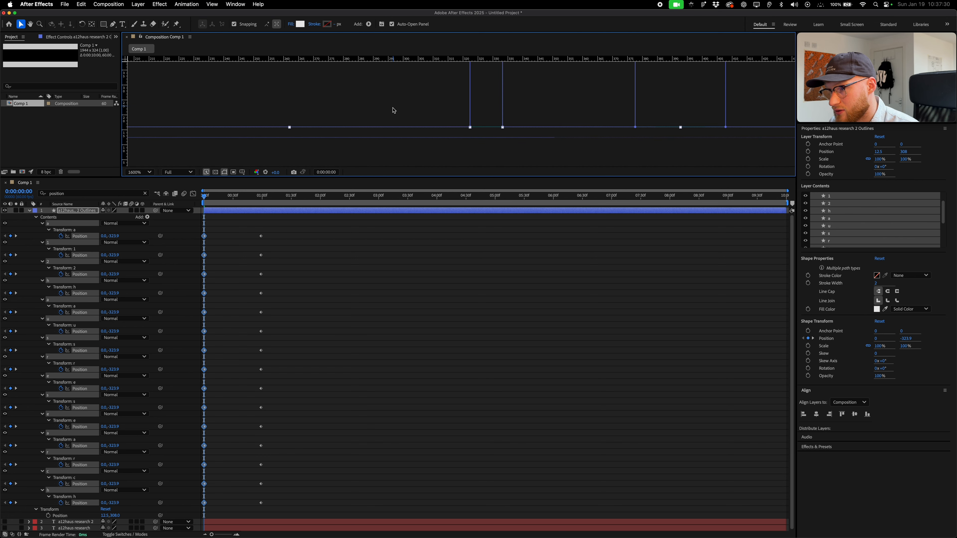
{"action": "scroll", "coordinate": [393, 111], "scroll_direction": "down", "scroll_amount": 5}
{"action": "left_click", "coordinate": [376, 138]}
Stagger the letters' starting Position keyframes three frames apart, from the first letter to the last.
{"action": "left_click_drag", "start_coordinate": [205, 197], "coordinate": [195, 219]}
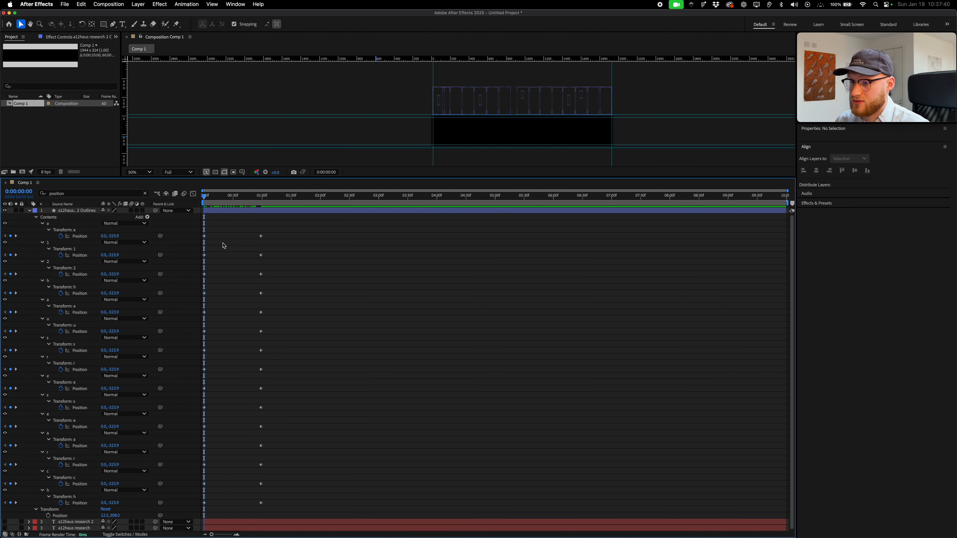
{"action": "key", "text": "space"}
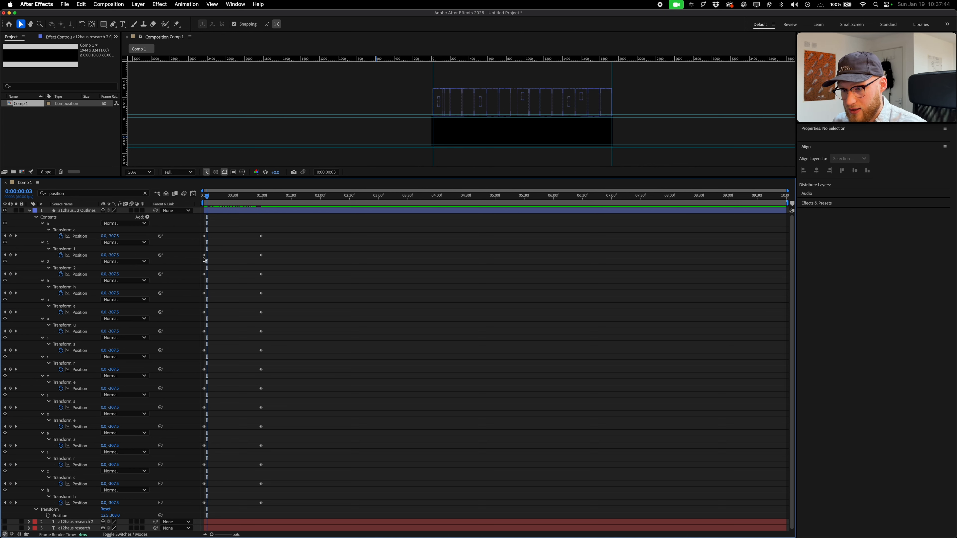
{"action": "left_click_drag", "start_coordinate": [204, 256], "coordinate": [213, 279]}
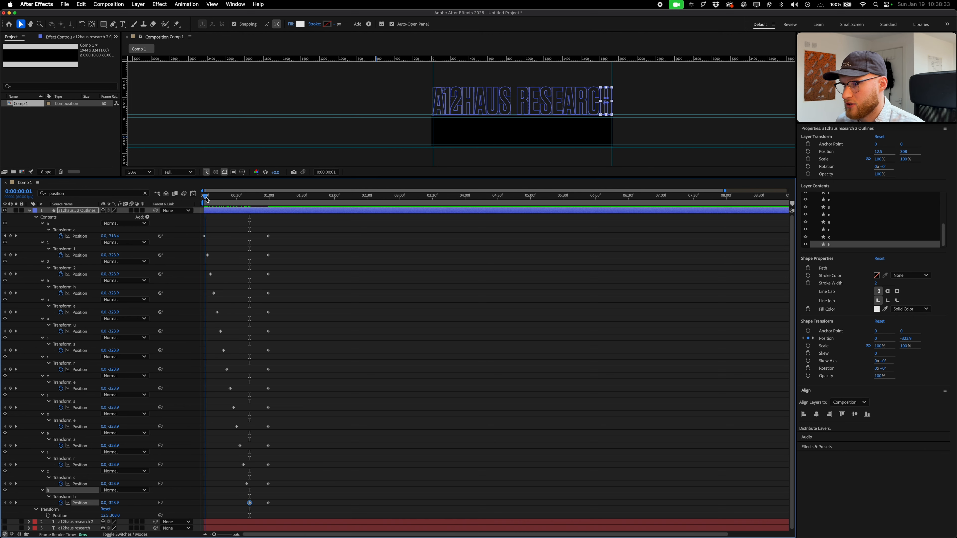
Apply Easy Ease to all the letters' starting and ending Position keyframes.
{"action": "left_click_drag", "start_coordinate": [205, 195], "coordinate": [273, 196]}
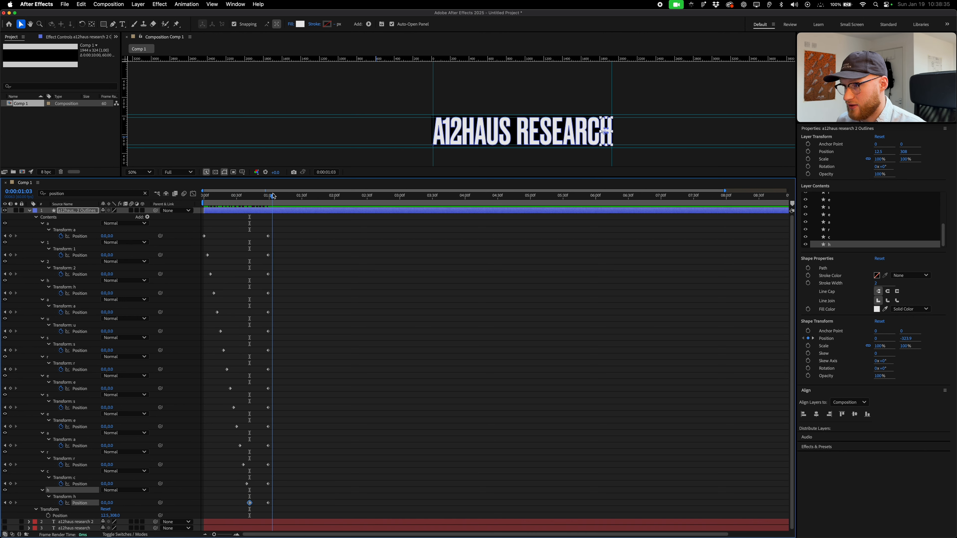
{"action": "left_click_drag", "start_coordinate": [284, 229], "coordinate": [203, 510]}
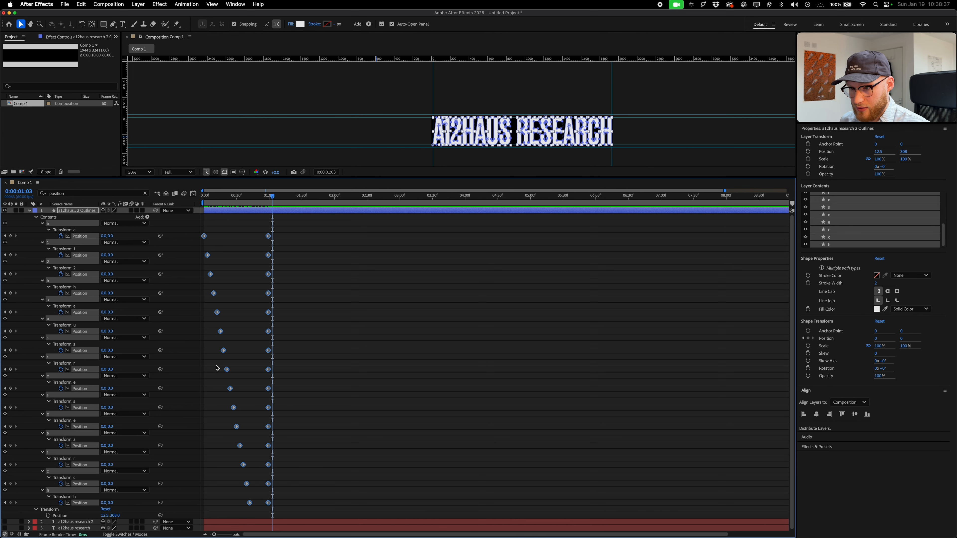
{"action": "right_click", "coordinate": [220, 332]}
{"action": "mouse_move", "coordinate": [264, 454]}
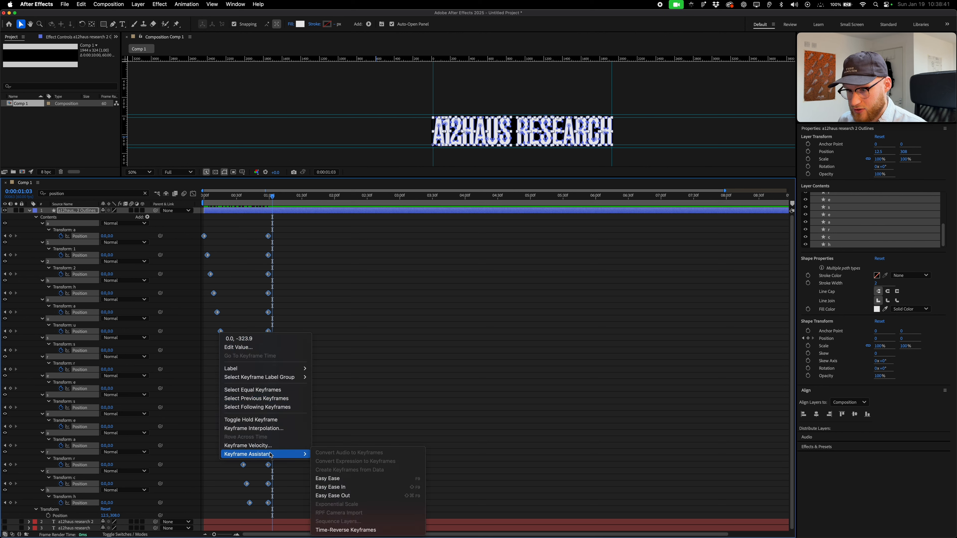
{"action": "left_click", "coordinate": [322, 478]}
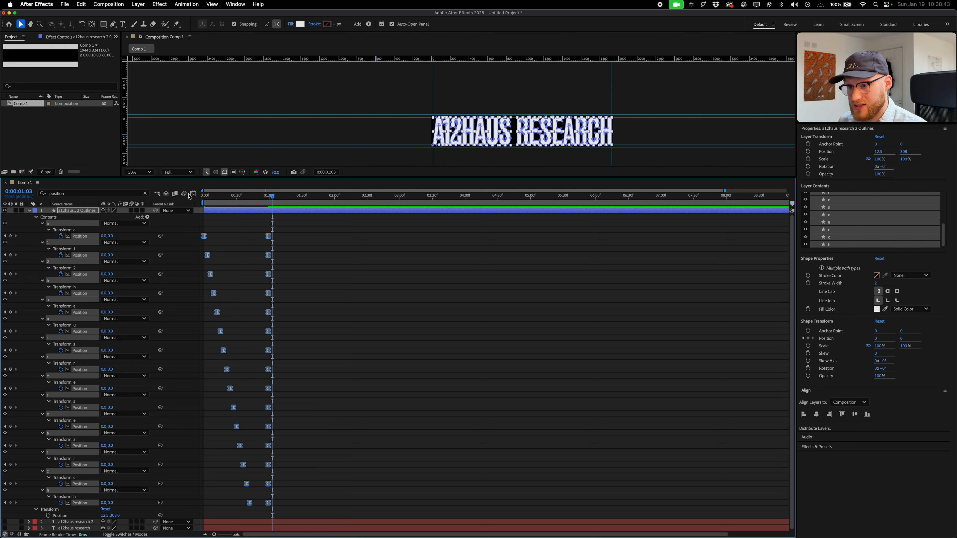
Apply the Flow extension's expo curve (0.90, 0.00, 0.10, 1.00) to the selected Position keyframes and put its window away.
{"action": "left_click", "coordinate": [234, 4]}
{"action": "mouse_move", "coordinate": [355, 51]}
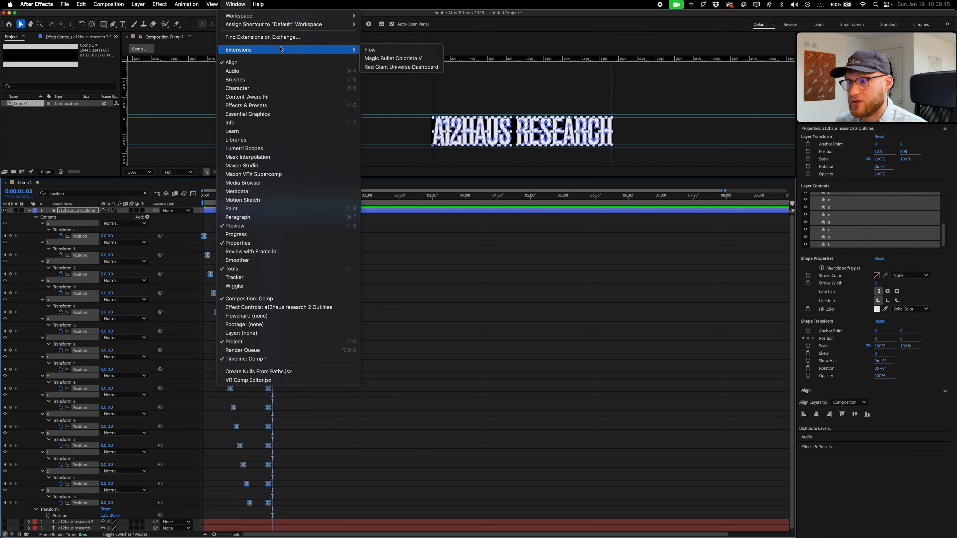
{"action": "left_click", "coordinate": [370, 55]}
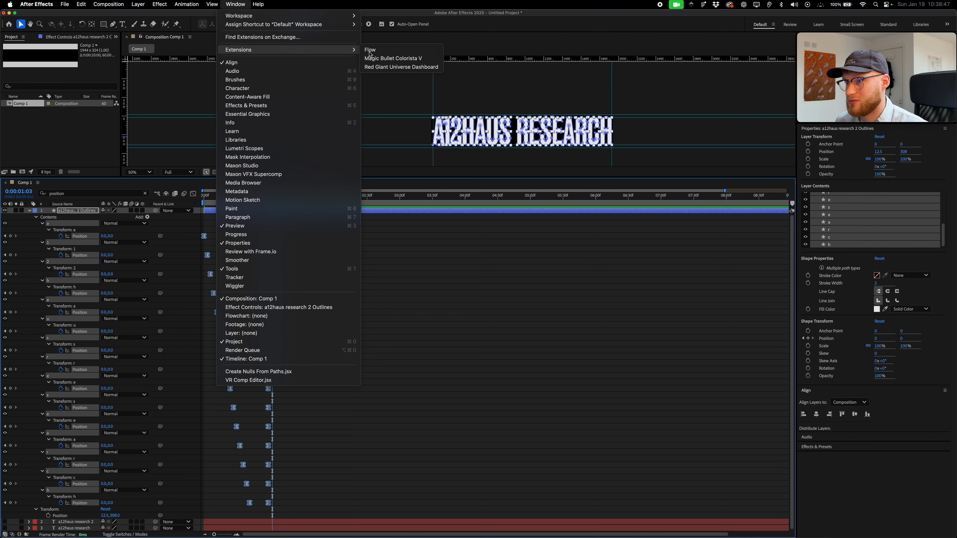
{"action": "left_click_drag", "start_coordinate": [1, 128], "coordinate": [603, 215]}
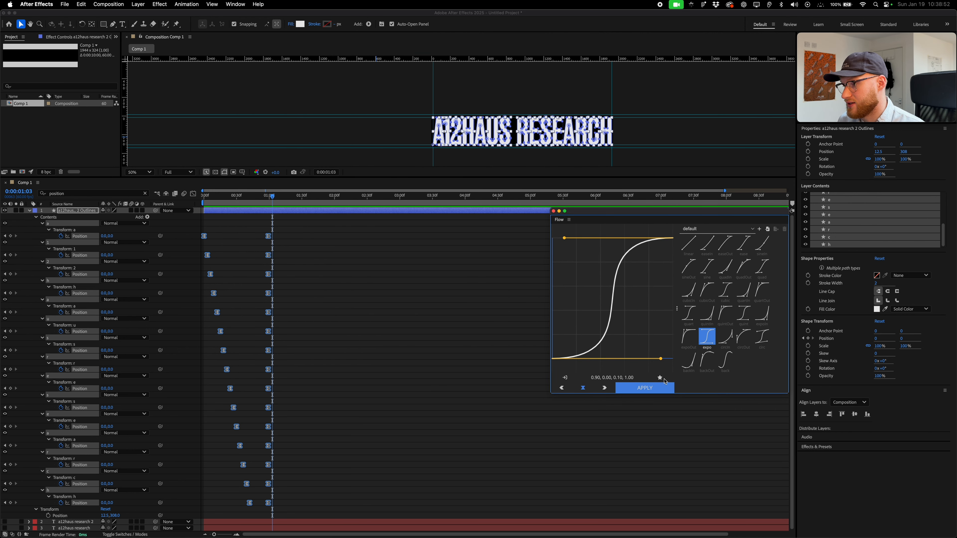
{"action": "left_click", "coordinate": [637, 389]}
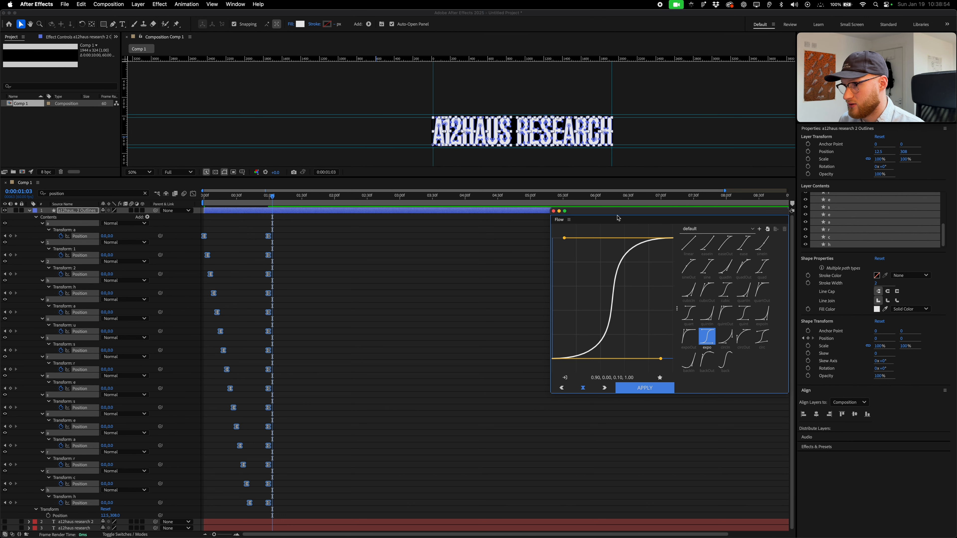
{"action": "left_click_drag", "start_coordinate": [618, 212], "coordinate": [1, 226]}
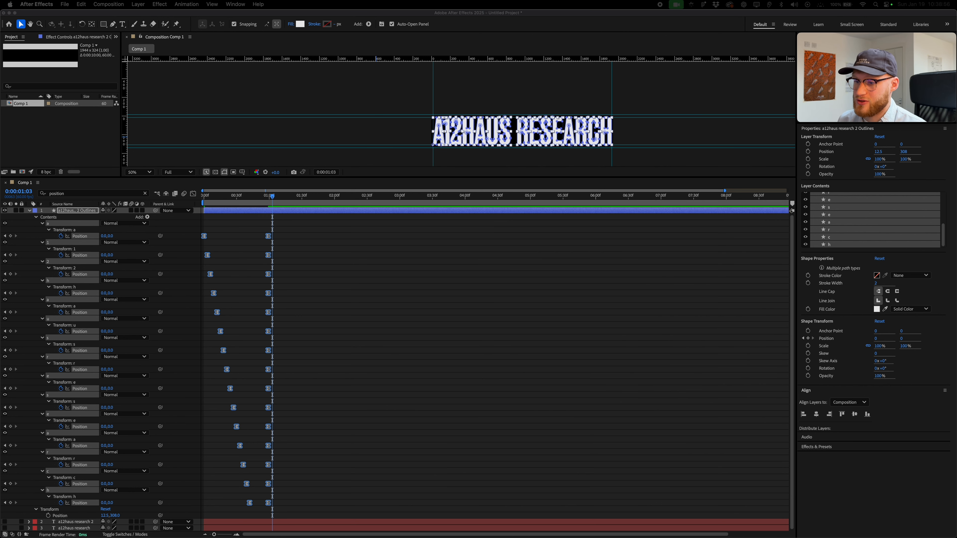
Check the Position keyframes' speed graph and preview the letter animation from the start.
{"action": "left_click", "coordinate": [194, 194]}
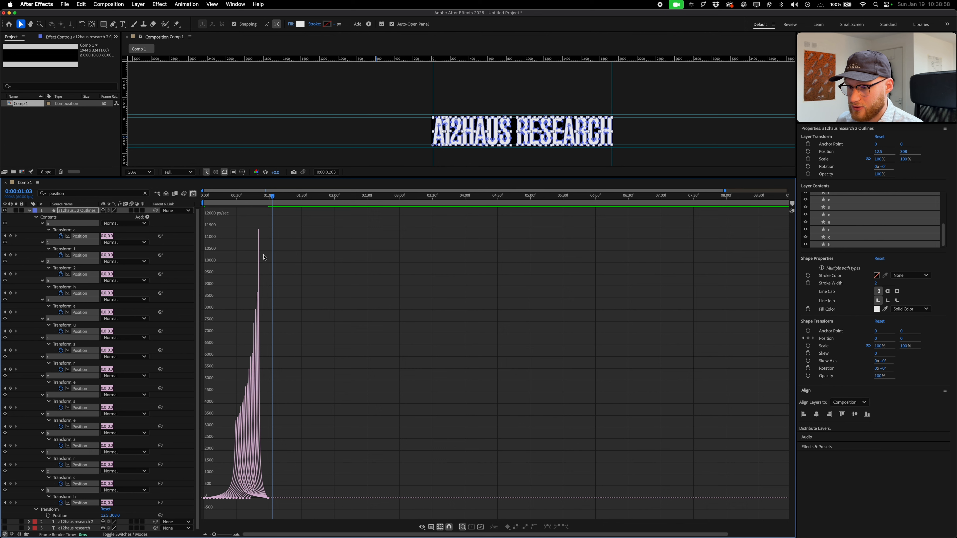
{"action": "left_click_drag", "start_coordinate": [277, 205], "coordinate": [203, 201]}
{"action": "left_click", "coordinate": [194, 194]}
{"action": "left_click", "coordinate": [333, 252]}
{"action": "key", "text": "space"}
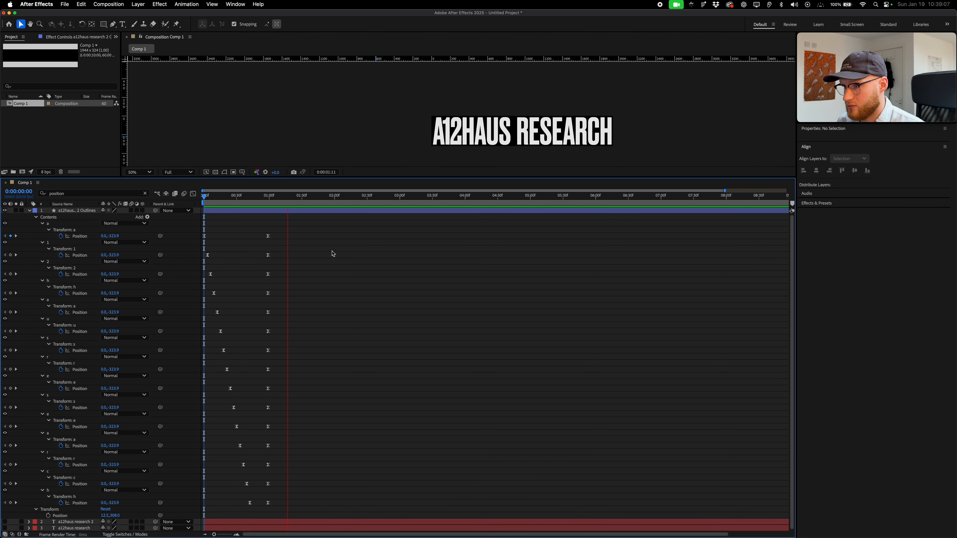
{"action": "key", "text": "space"}
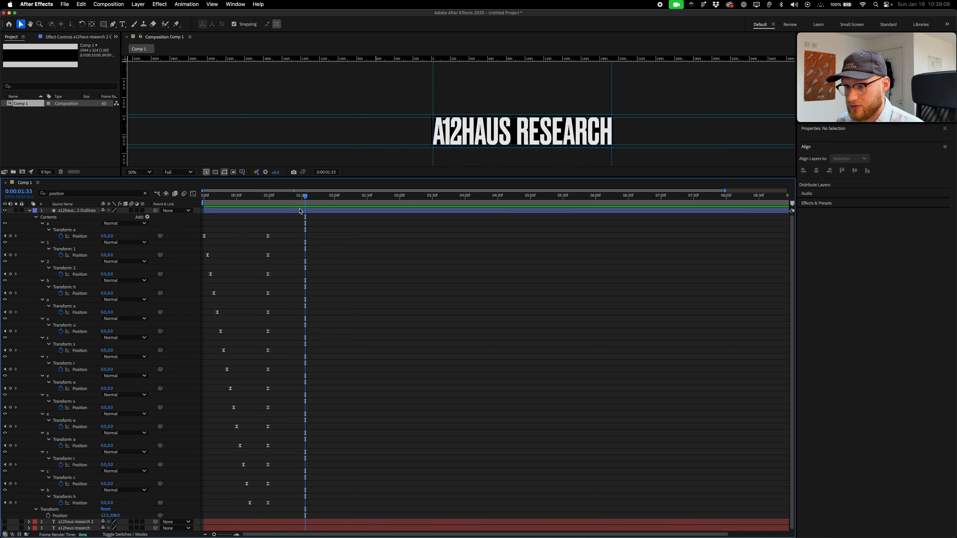
Temporarily paste the final H's two Position keyframes at 0:00:00:59 to locate the current time at 0:00:01:16, and undo the paste.
{"action": "left_click_drag", "start_coordinate": [298, 199], "coordinate": [269, 202]}
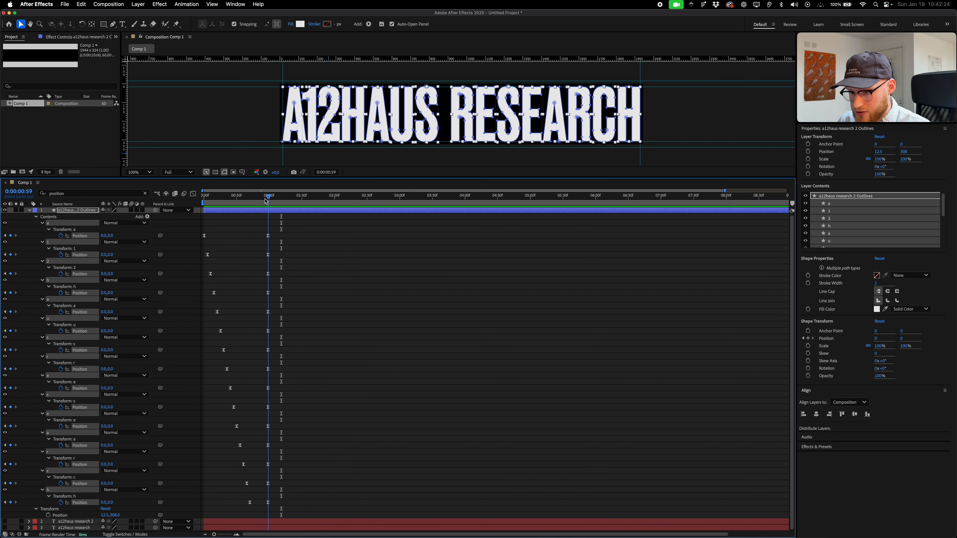
{"action": "mouse_move", "coordinate": [265, 201]}
{"action": "left_mouse_down"}
{"action": "mouse_move", "coordinate": [279, 200]}
{"action": "mouse_move", "coordinate": [267, 202]}
{"action": "left_mouse_up"}
{"action": "left_click_drag", "start_coordinate": [285, 488], "coordinate": [247, 508]}
{"action": "key", "text": "ctrl+c"}
{"action": "key", "text": "ctrl+v"}
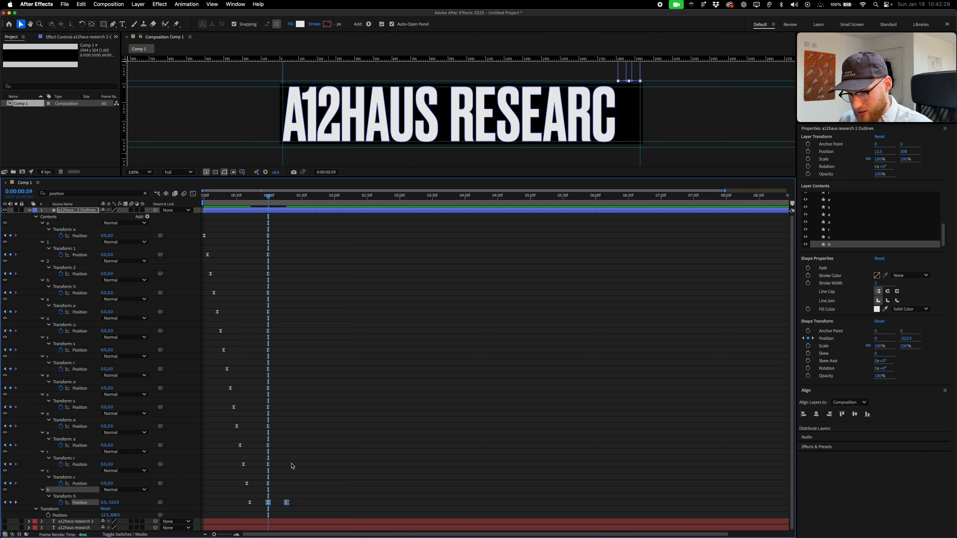
{"action": "key", "text": "space"}
{"action": "mouse_move", "coordinate": [296, 200]}
{"action": "left_mouse_down"}
{"action": "mouse_move", "coordinate": [269, 202]}
{"action": "mouse_move", "coordinate": [291, 201]}
{"action": "left_mouse_up"}
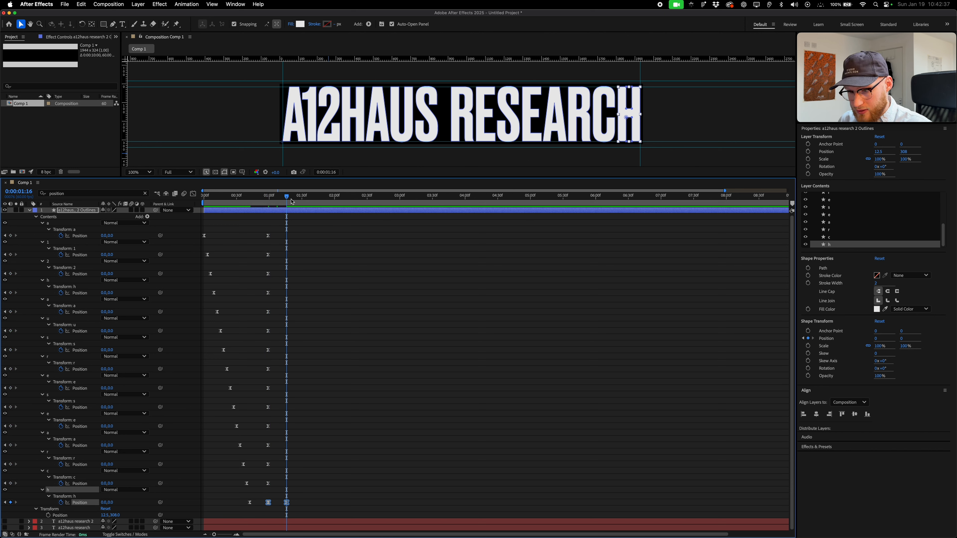
{"action": "key", "text": "cmd+z"}
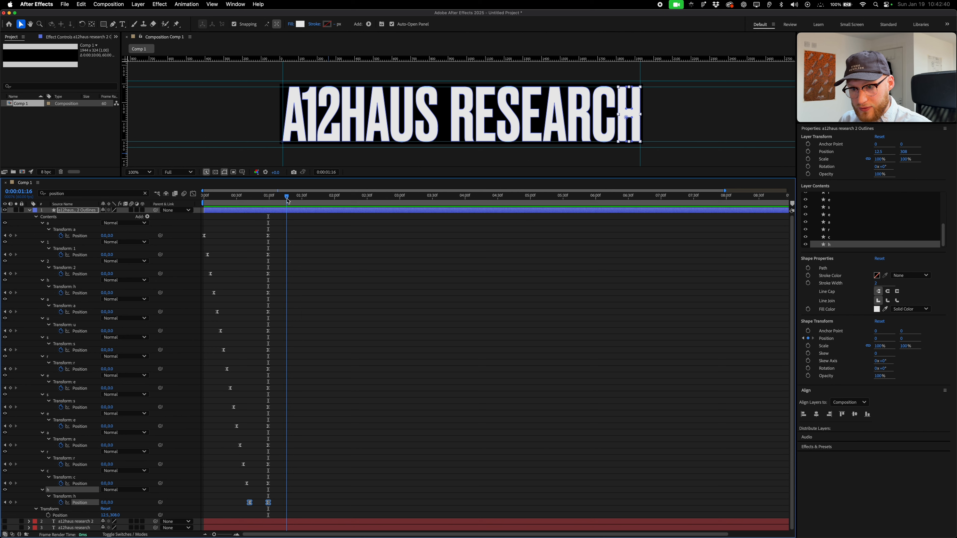
At 0:00:01:16, keyframe the final H just below the composition with a Position Y of about 322.
{"action": "left_click", "coordinate": [623, 115]}
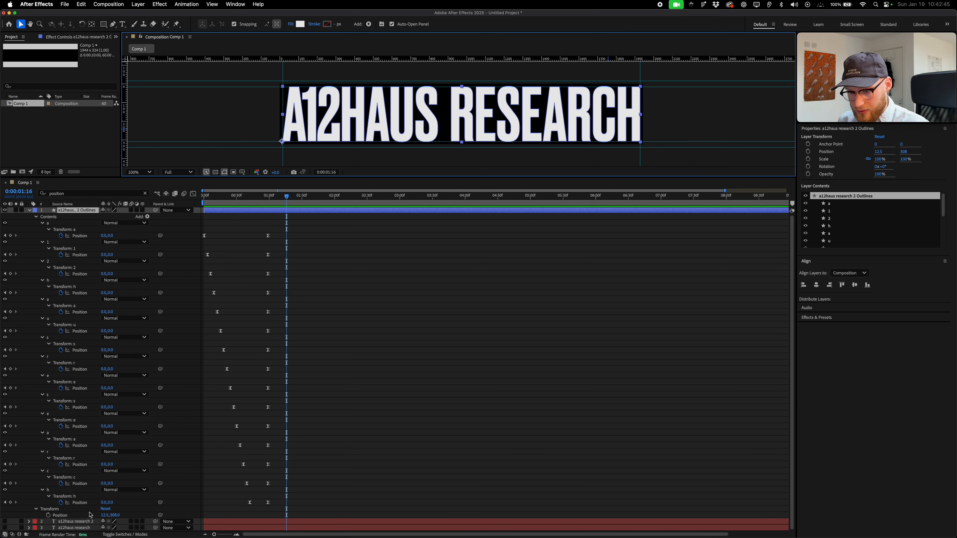
{"action": "left_click", "coordinate": [82, 504]}
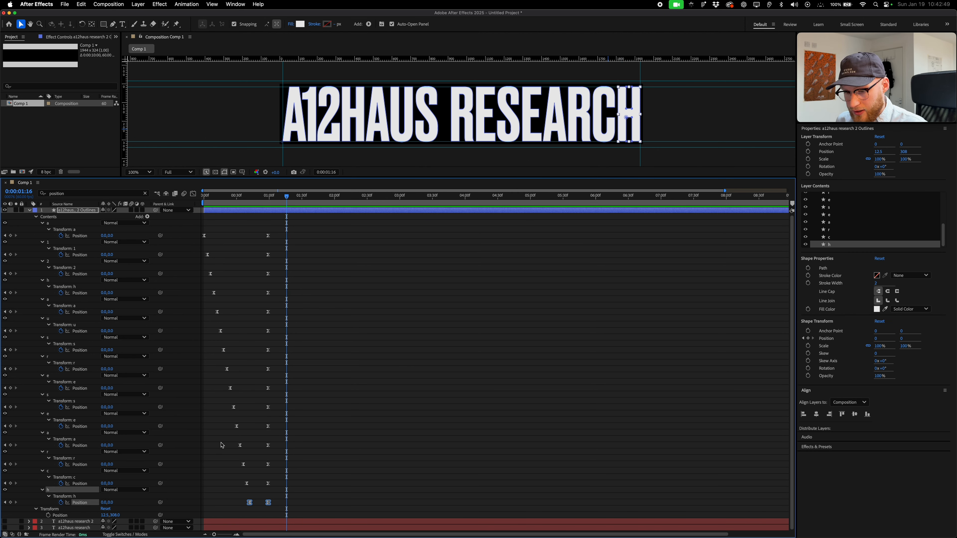
{"action": "left_click_drag", "start_coordinate": [111, 502], "coordinate": [231, 502]}
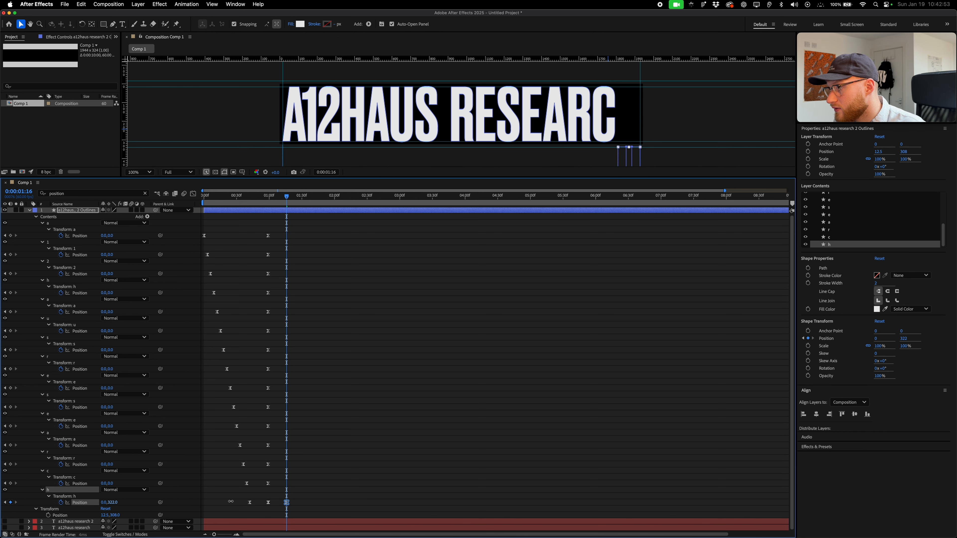
Copy the final H's Position Y value of 325 to all the other letters at 0:00:01:16.
{"action": "left_click", "coordinate": [115, 502]}
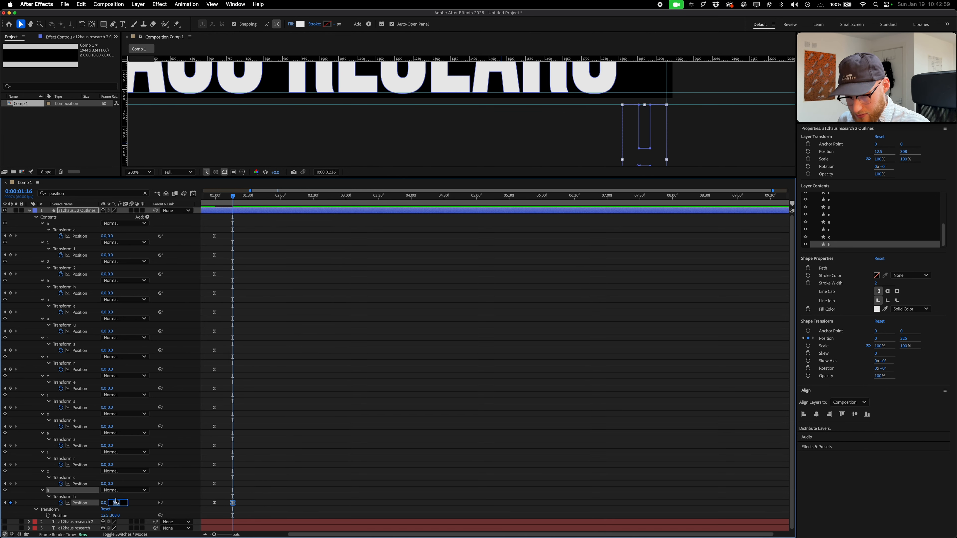
{"action": "left_click", "coordinate": [112, 484]}
{"action": "key", "text": "super+v"}
{"action": "left_click", "coordinate": [111, 465]}
{"action": "key", "text": "super+v"}
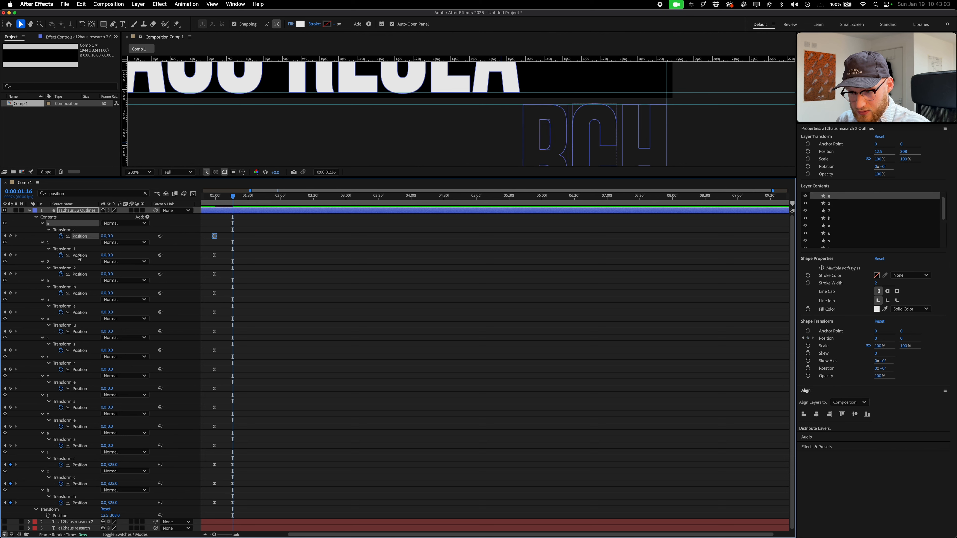
{"action": "left_click_drag", "start_coordinate": [206, 226], "coordinate": [322, 427]}
{"action": "left_click", "coordinate": [322, 426]}
{"action": "scroll", "coordinate": [281, 401], "scroll_direction": "left", "scroll_amount": 3}
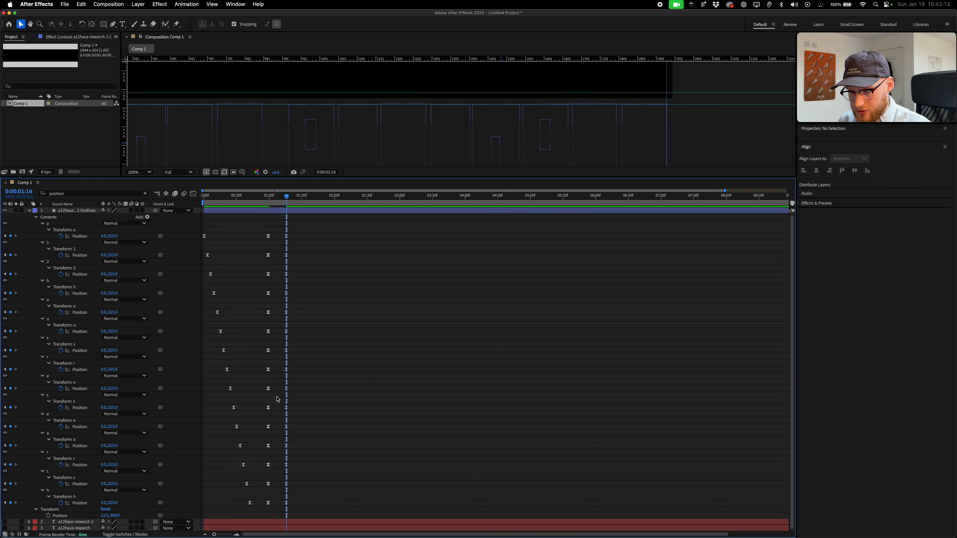
Stagger the letters' exit Position keyframes three frames apart, from the final H at 0:00:01:16 back to the first A at 0:00:01:58.
{"action": "left_click", "coordinate": [130, 172]}
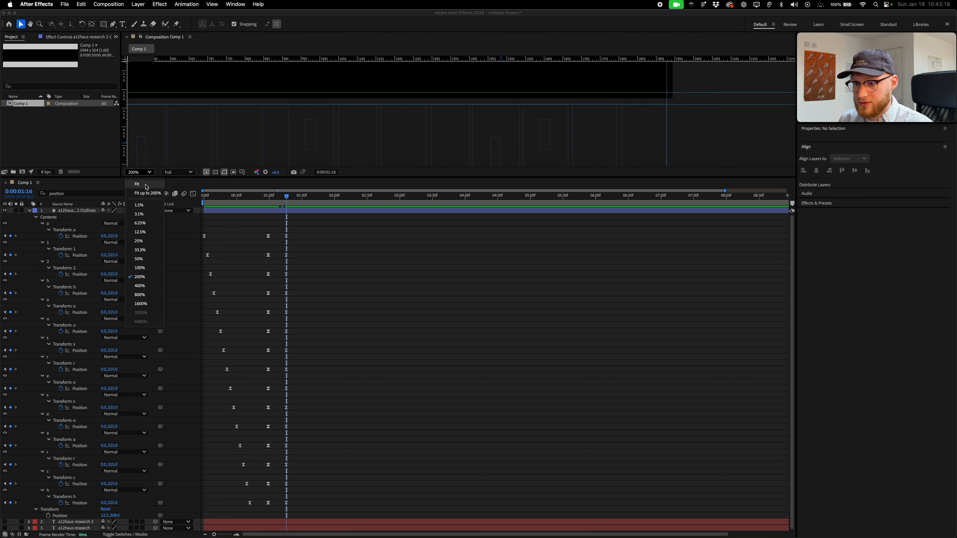
{"action": "left_click", "coordinate": [137, 184]}
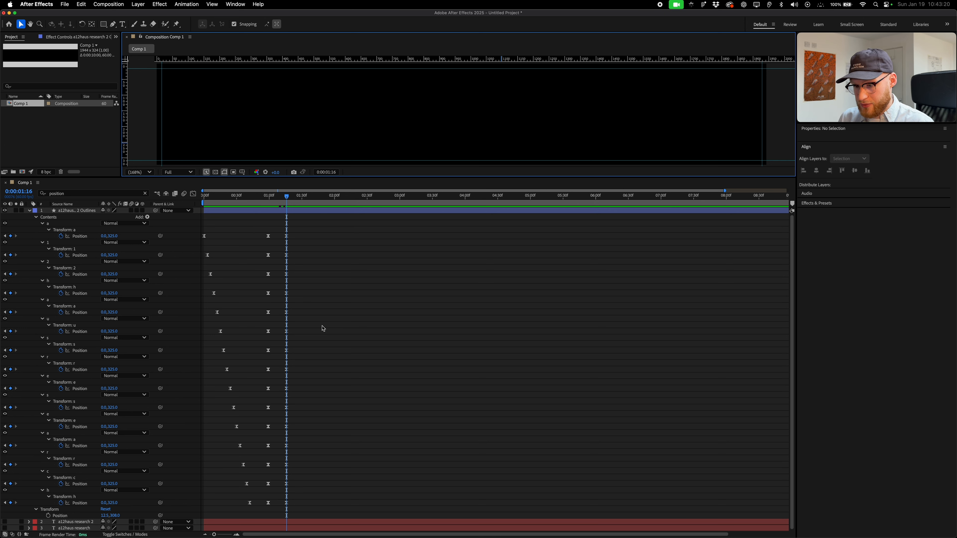
{"action": "key", "text": "super+Right"}
{"action": "key", "text": "super+Right"}
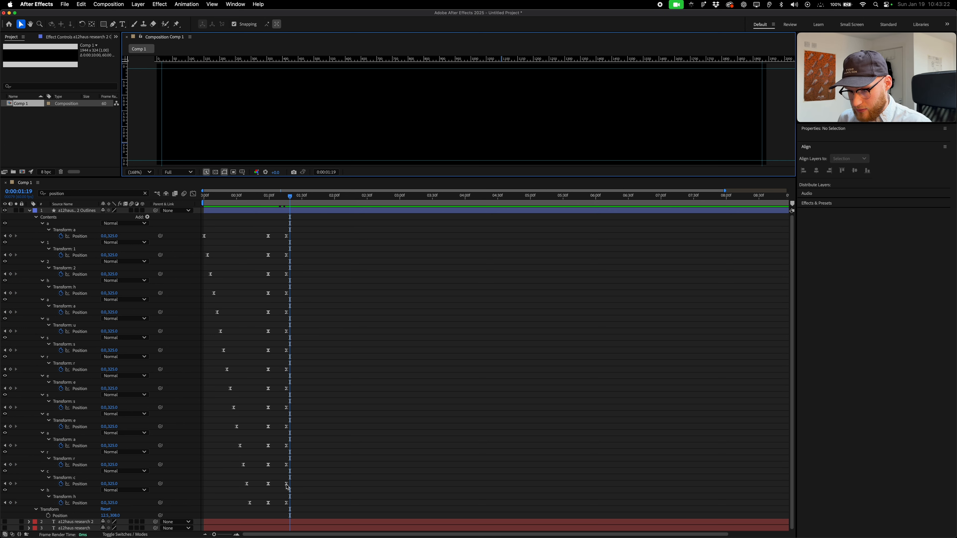
{"action": "left_click_drag", "start_coordinate": [286, 484], "coordinate": [296, 447]}
{"action": "key", "text": "super+Right"}
{"action": "key", "text": "super+Right"}
{"action": "key", "text": "super+Right"}
{"action": "key", "text": "super+Right"}
{"action": "key", "text": "super+Right"}
{"action": "key", "text": "super+Right"}
{"action": "key", "text": "super+Right"}
{"action": "key", "text": "super+Right"}
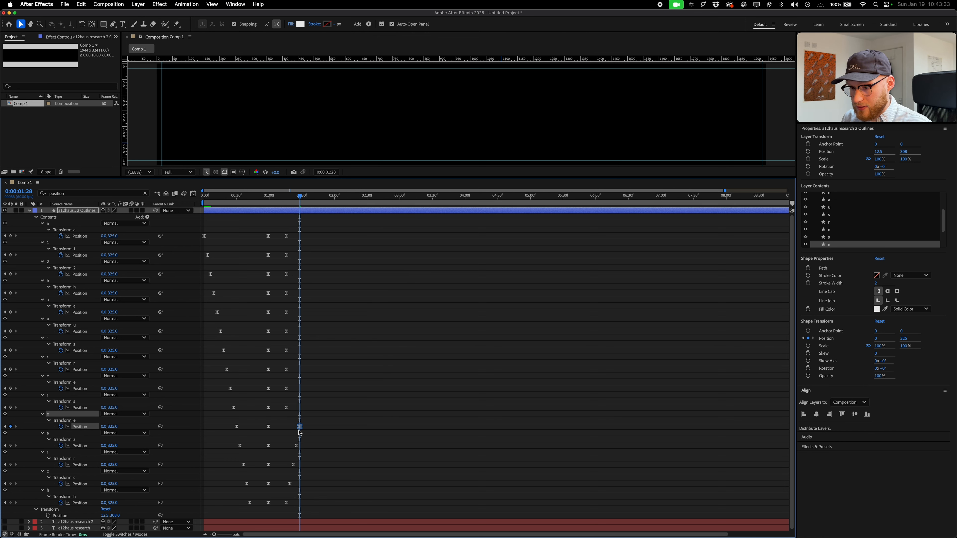
Set the composition view to 100%, select all the letters' Position keyframes, and bring up the Flow easing curve of 0.90, 0.00, 0.10, 1.00.
{"action": "left_click", "coordinate": [146, 174]}
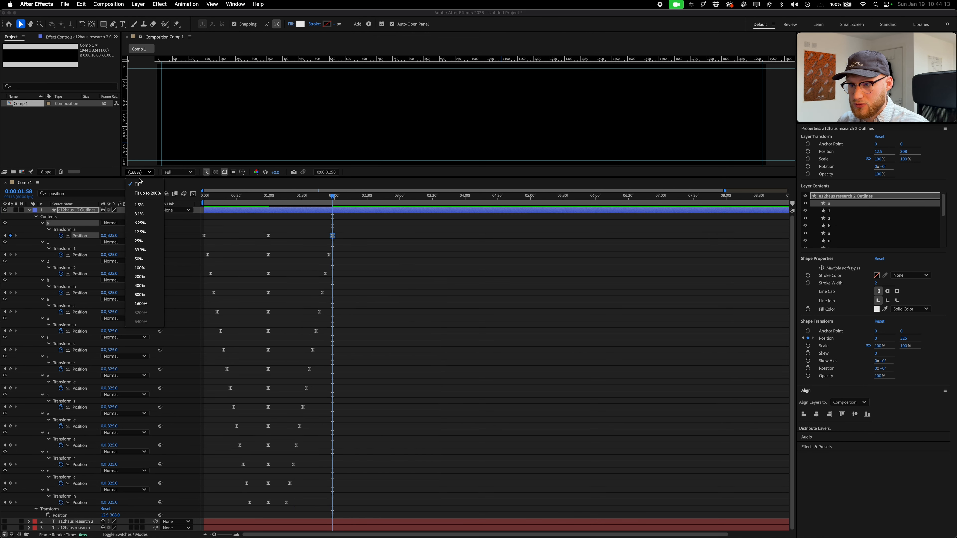
{"action": "left_click", "coordinate": [139, 268]}
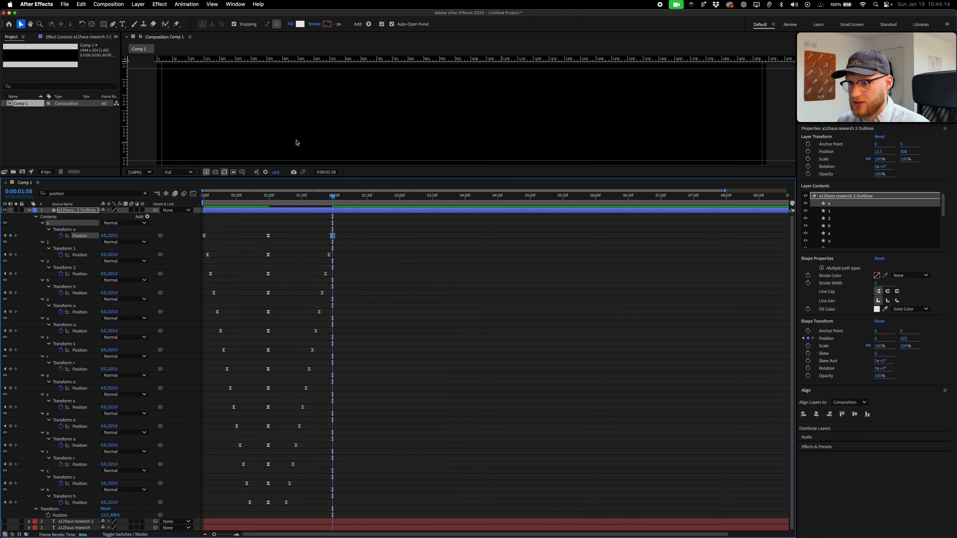
{"action": "left_click_drag", "start_coordinate": [348, 229], "coordinate": [190, 506]}
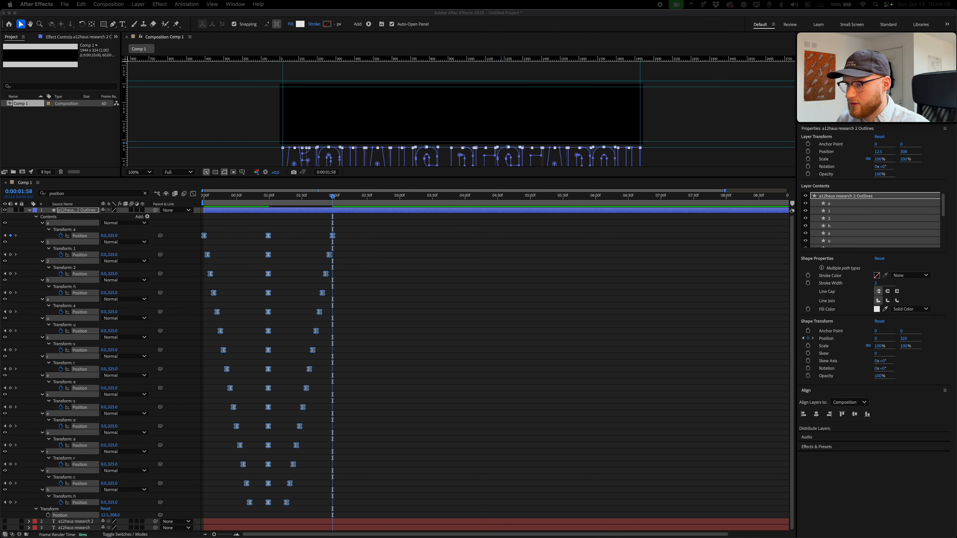
{"action": "left_click_drag", "start_coordinate": [504, 223], "coordinate": [593, 211]}
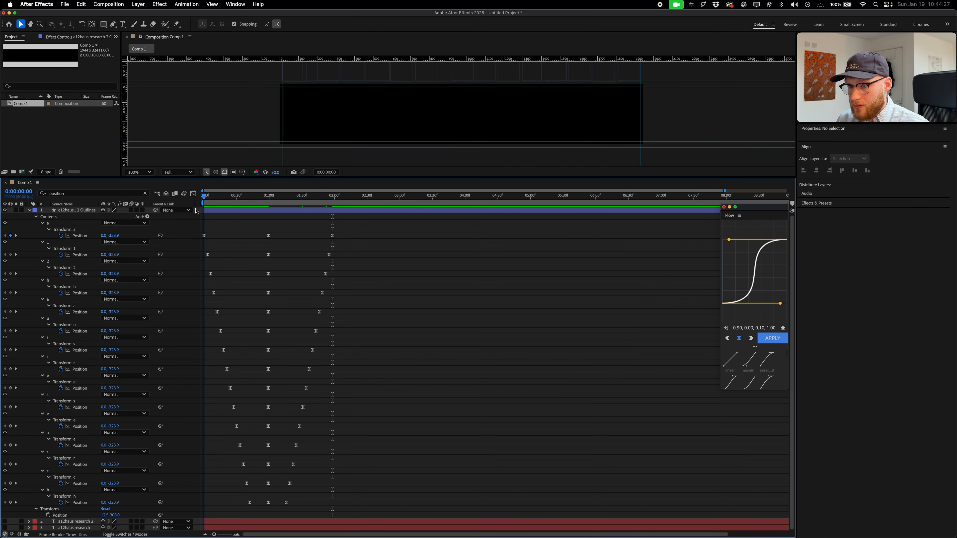
Preview the letters' entrance and exit animation from the start of the composition.
{"action": "key", "text": "Home"}
{"action": "key", "text": "space"}
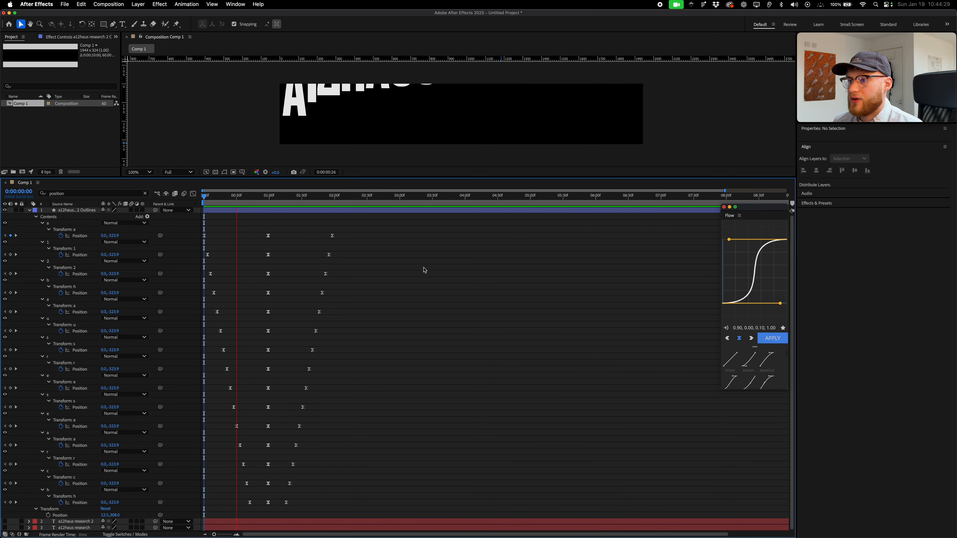
{"action": "key", "text": "space"}
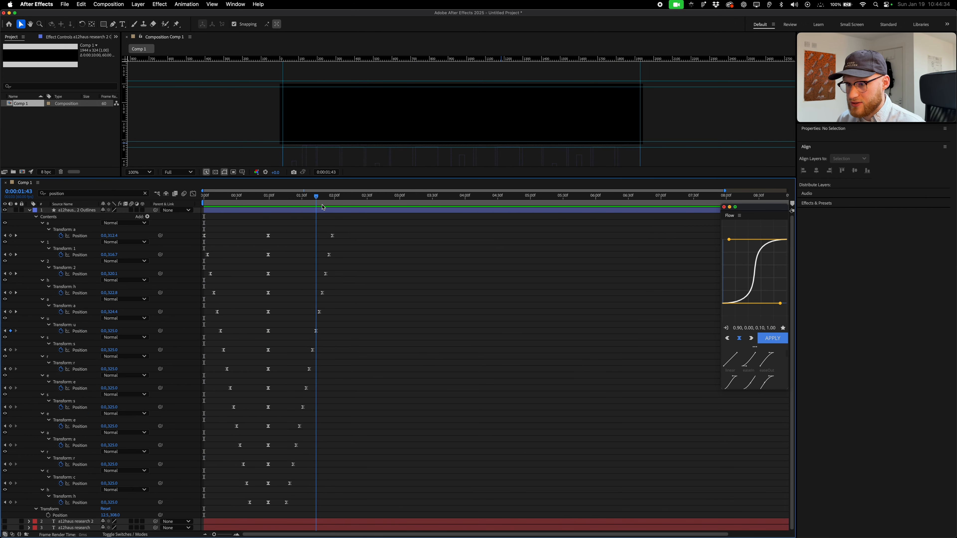
Trim the end of the outlines layer to 0:00:01:58 and show only its keyframed properties.
{"action": "key", "text": "space"}
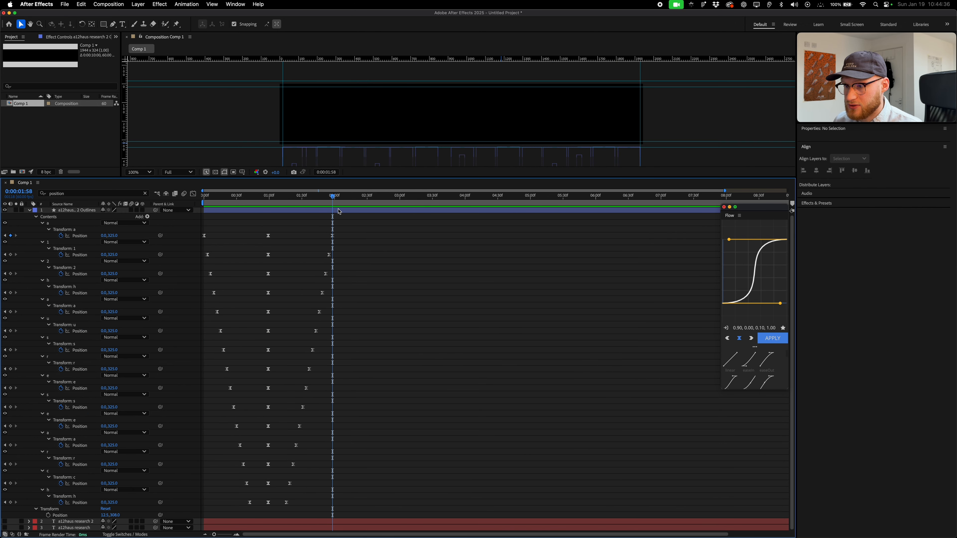
{"action": "left_click", "coordinate": [340, 211]}
{"action": "key", "text": "alt+bracketright"}
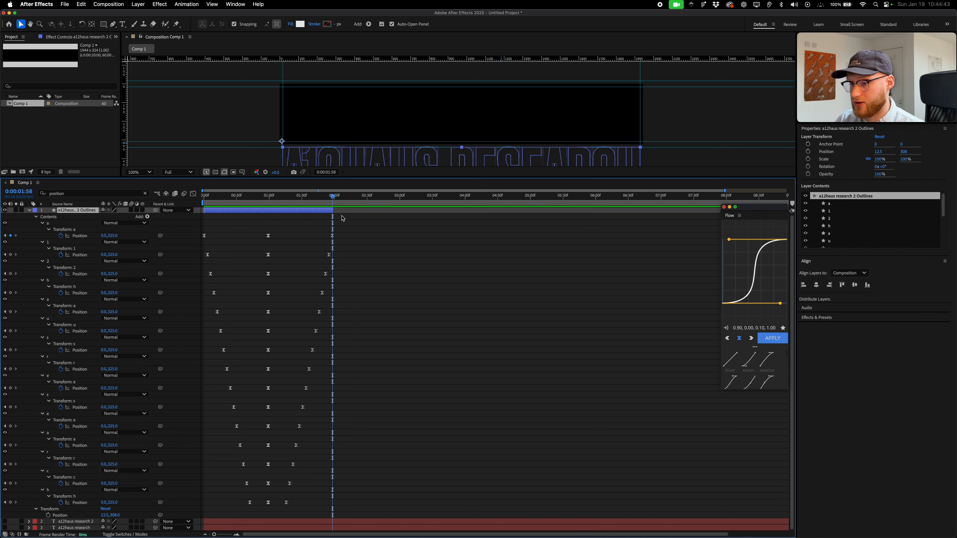
{"action": "left_click", "coordinate": [342, 219]}
{"action": "left_click", "coordinate": [313, 211]}
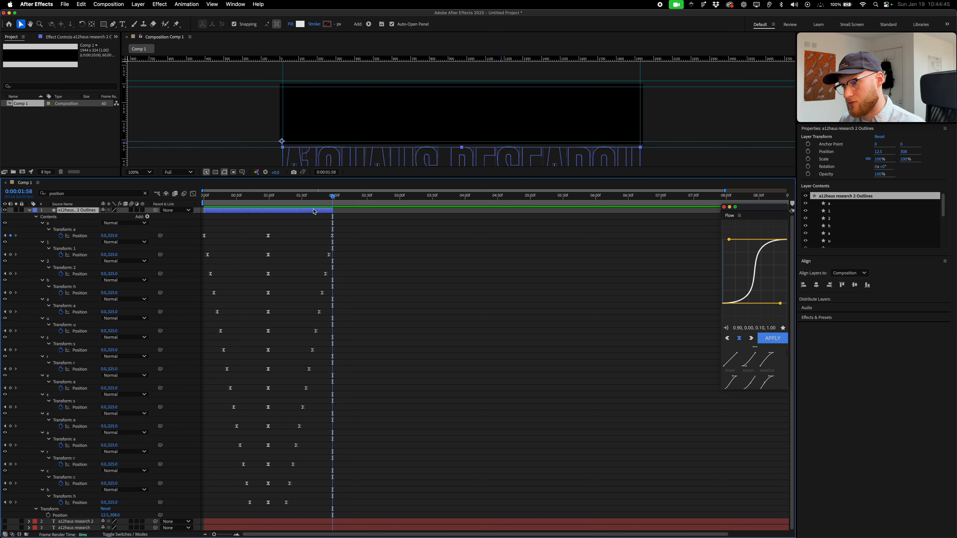
{"action": "left_click", "coordinate": [356, 221]}
{"action": "left_click", "coordinate": [329, 211]}
{"action": "key", "text": "u"}
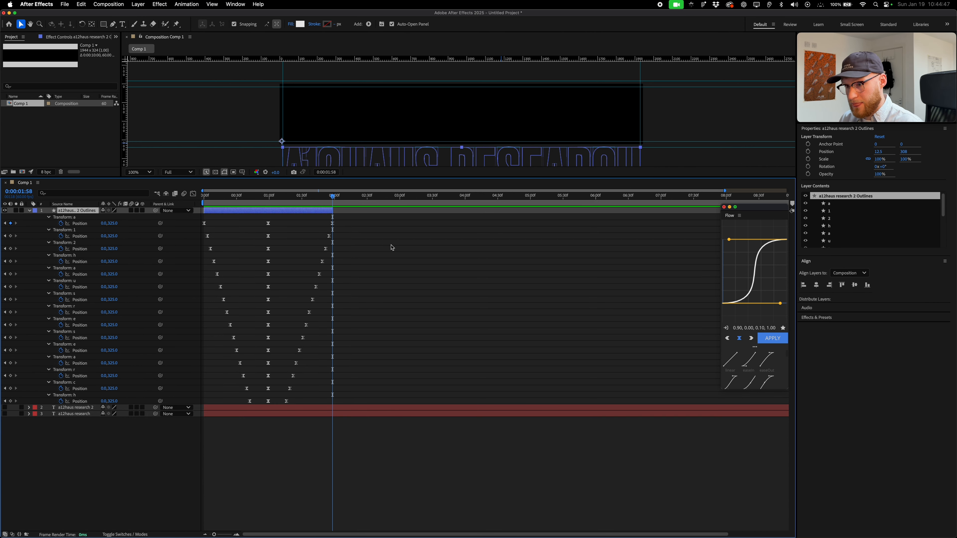
Duplicate the outlines layer, reveal the copy's keyframes, and delete its staggered exit keyframes.
{"action": "left_click", "coordinate": [390, 247]}
{"action": "left_click", "coordinate": [323, 212]}
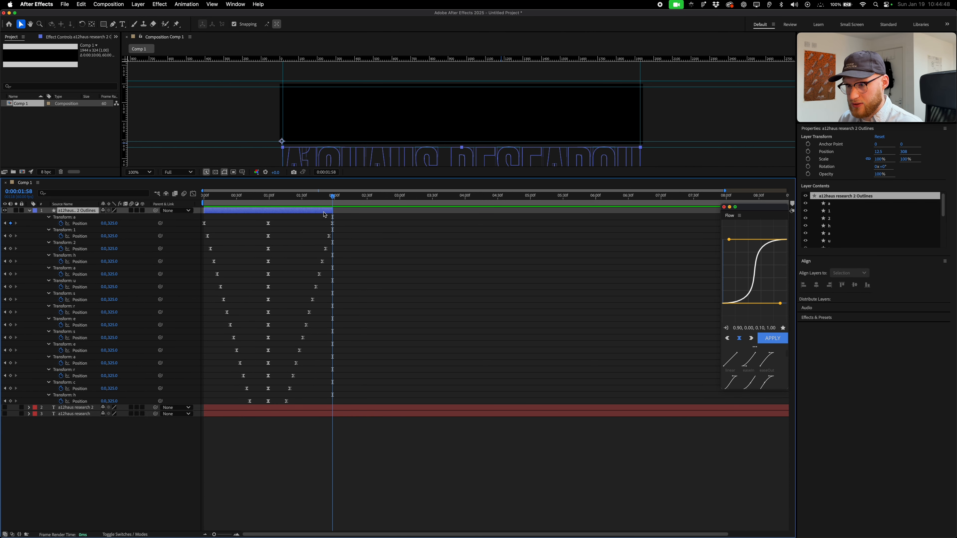
{"action": "left_click", "coordinate": [387, 242]}
{"action": "left_click", "coordinate": [261, 213]}
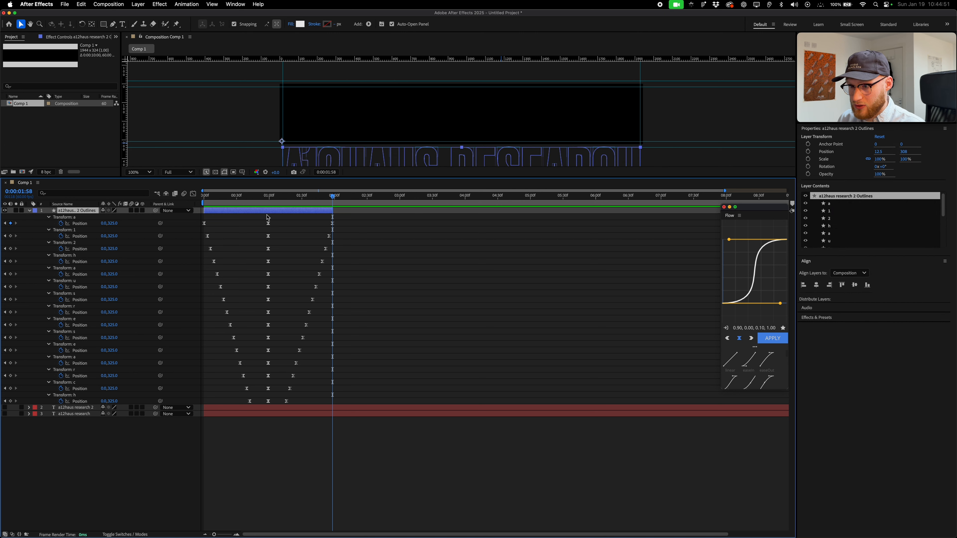
{"action": "key", "text": "super+d"}
{"action": "key", "text": "u"}
{"action": "left_click_drag", "start_coordinate": [350, 220], "coordinate": [283, 408]}
Slide the duplicate to start at 0:00:00:59 and scrub through its overlap with the original's exit.
{"action": "left_click_drag", "start_coordinate": [226, 211], "coordinate": [365, 236]}
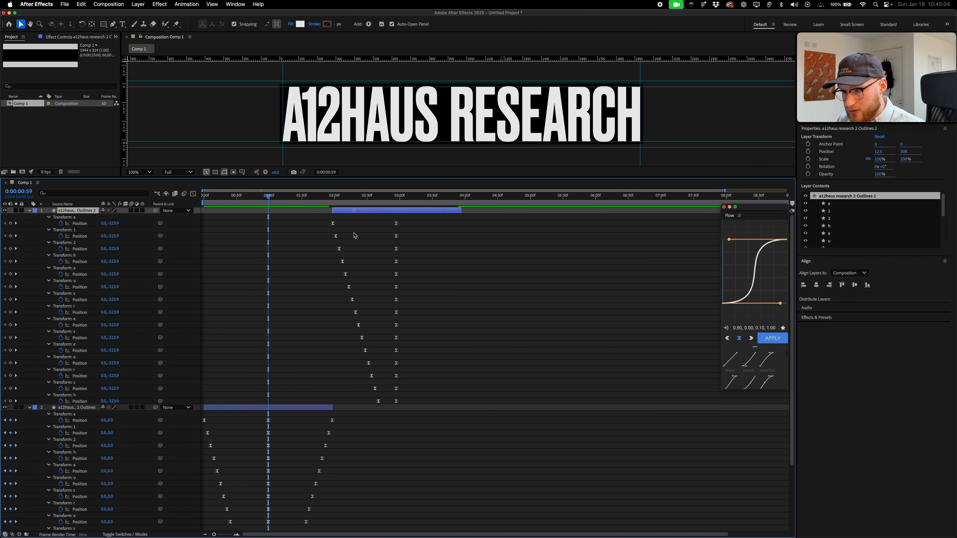
{"action": "left_click_drag", "start_coordinate": [310, 196], "coordinate": [265, 239]}
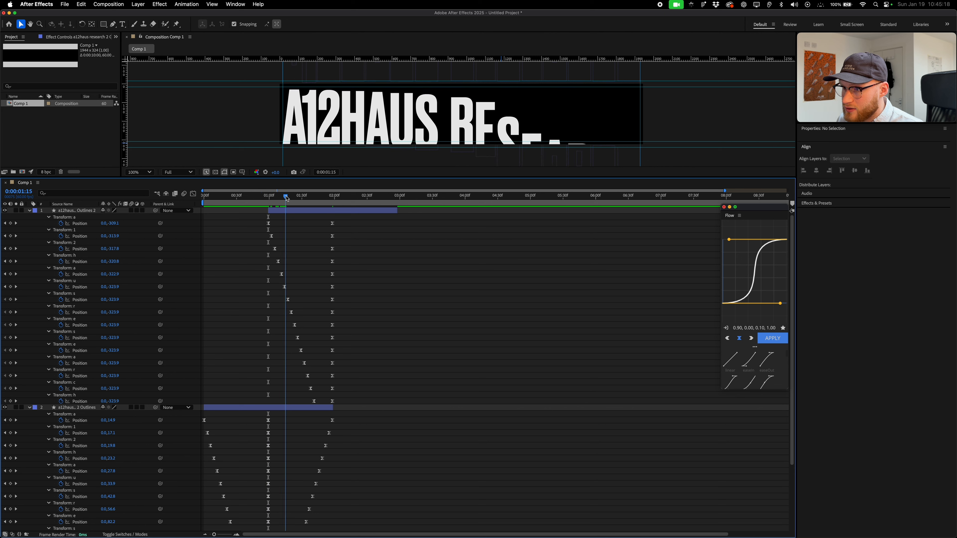
{"action": "left_click_drag", "start_coordinate": [286, 199], "coordinate": [344, 213]}
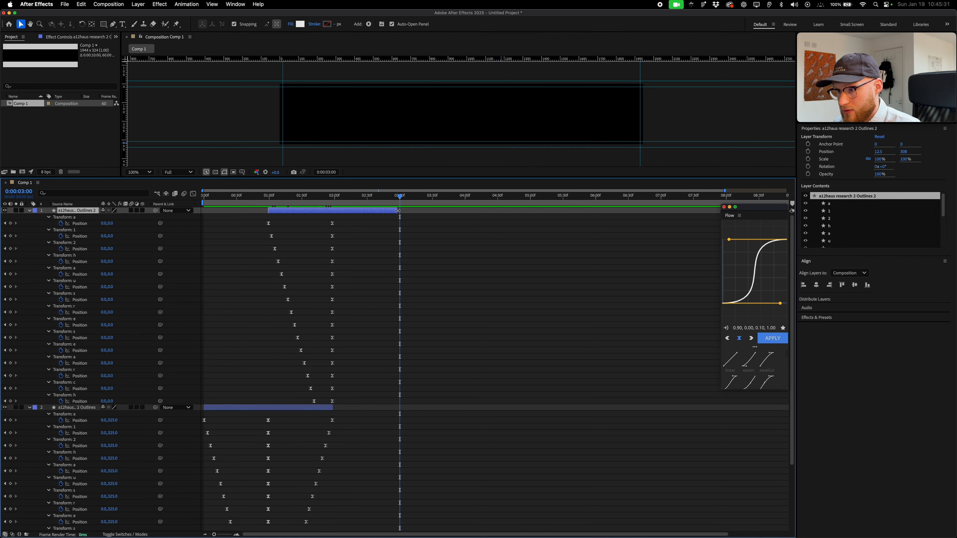
Extend the duplicate to 0:00:03:00 and keyframe its layer Position at about 0:00:02:00, where its letters finish sliding in.
{"action": "left_click_drag", "start_coordinate": [397, 211], "coordinate": [400, 210]}
{"action": "left_click", "coordinate": [392, 226]}
{"action": "left_click", "coordinate": [383, 213]}
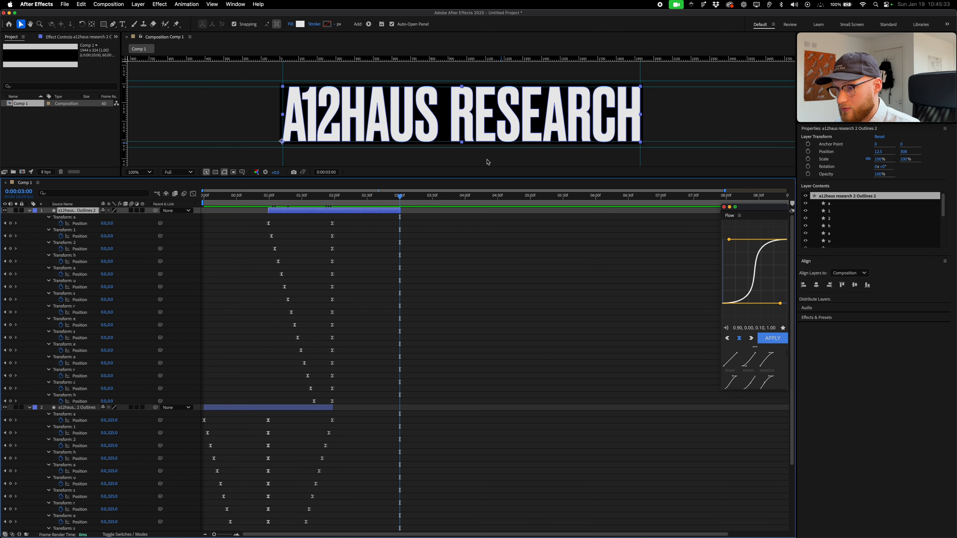
{"action": "key", "text": "p"}
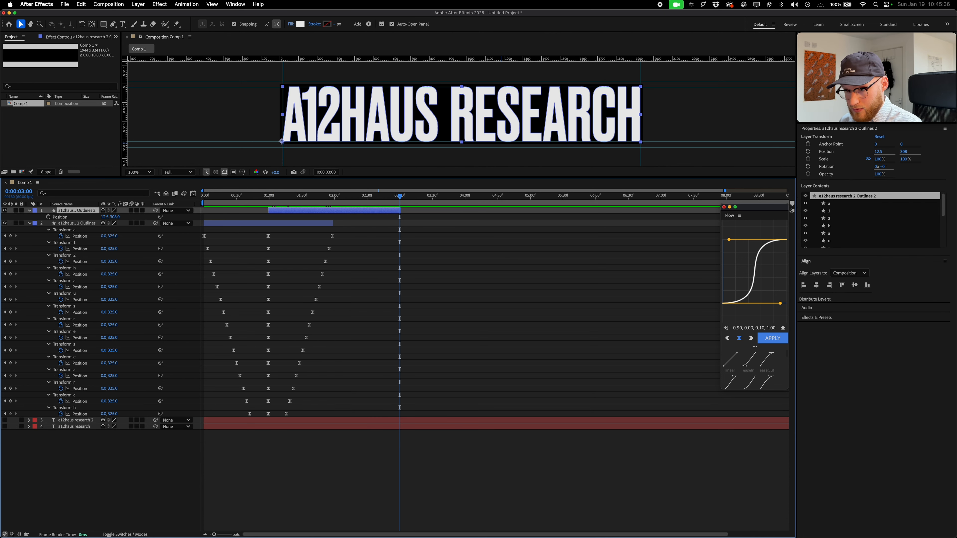
{"action": "left_click", "coordinate": [49, 218]}
{"action": "key", "text": "p"}
{"action": "key", "text": "u"}
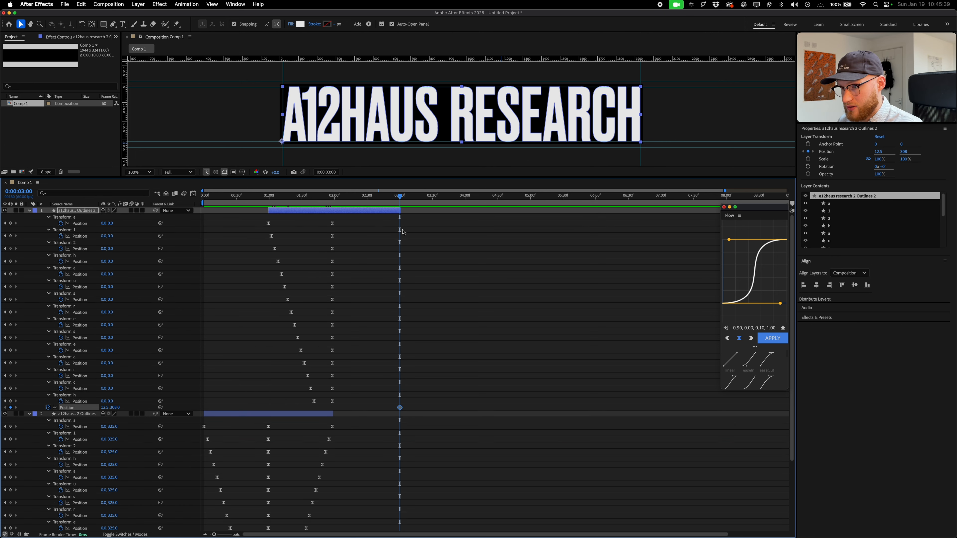
{"action": "left_click_drag", "start_coordinate": [399, 408], "coordinate": [337, 412]}
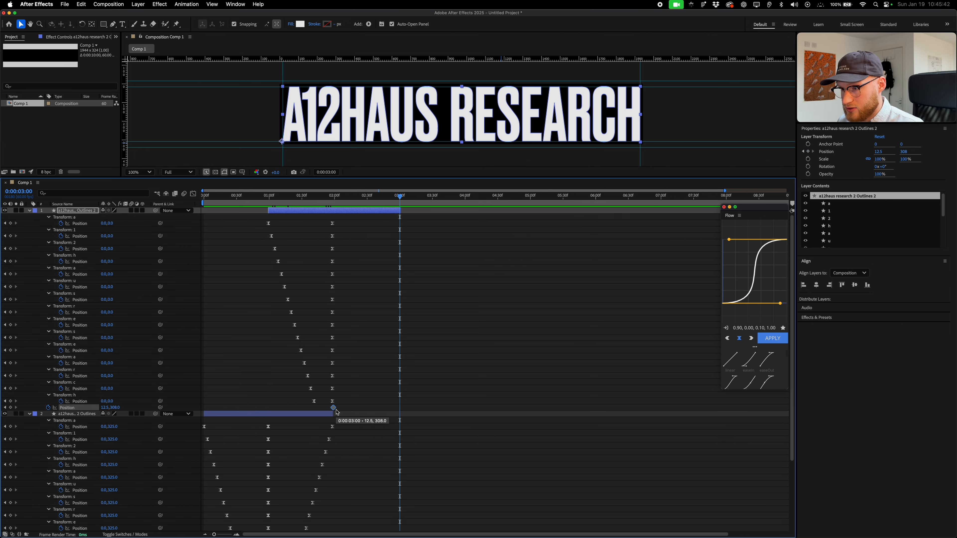
At 0:00:03:00, move the duplicate off the composition's right side to 1954.5, 308 and apply the 0.90, 0.00, 0.10, 1.00 Flow ease.
{"action": "left_click_drag", "start_coordinate": [297, 108], "coordinate": [660, 132]}
{"action": "left_click", "coordinate": [768, 337]}
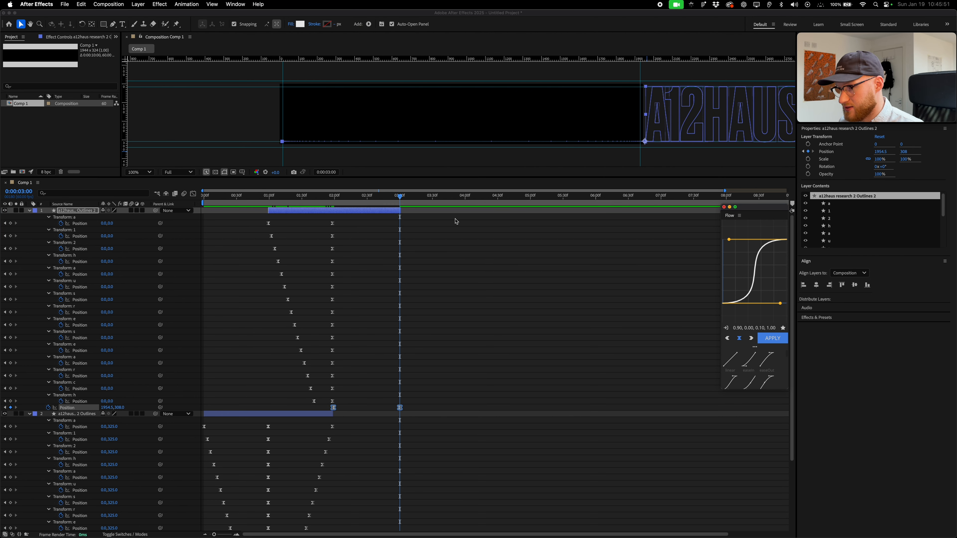
{"action": "left_click", "coordinate": [457, 221]}
Duplicate the layer with the sideways exit, reveal the copy's keyframes, and start the copy at 0:00:03:03.
{"action": "left_click", "coordinate": [370, 212]}
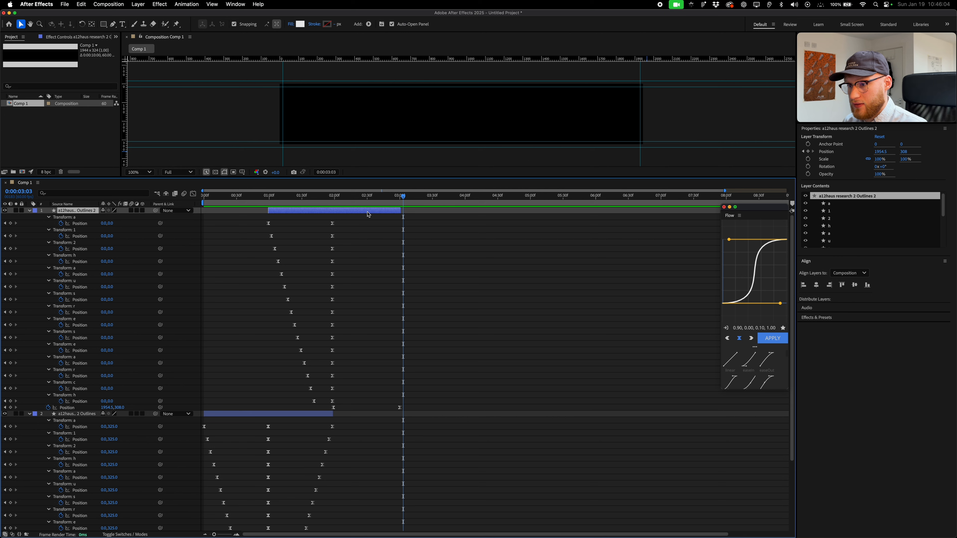
{"action": "key", "text": "super+d"}
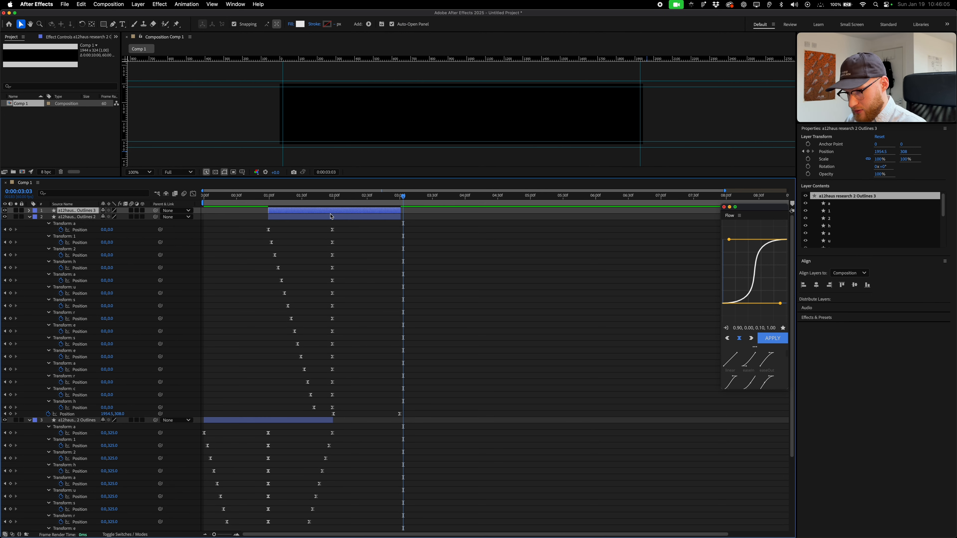
{"action": "key", "text": "u"}
{"action": "left_click_drag", "start_coordinate": [332, 212], "coordinate": [441, 226]}
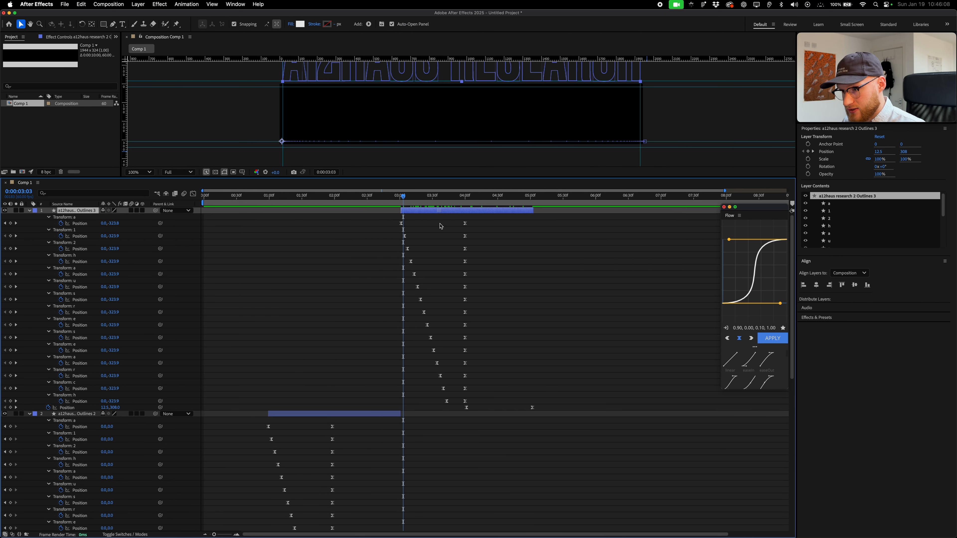
{"action": "left_click_drag", "start_coordinate": [440, 224], "coordinate": [442, 224]}
Slide the new copy back to start at about 0:00:02:00, overlapping the sideways exit, and scrub through the transition.
{"action": "scroll", "coordinate": [440, 227], "scroll_direction": "down", "scroll_amount": 8}
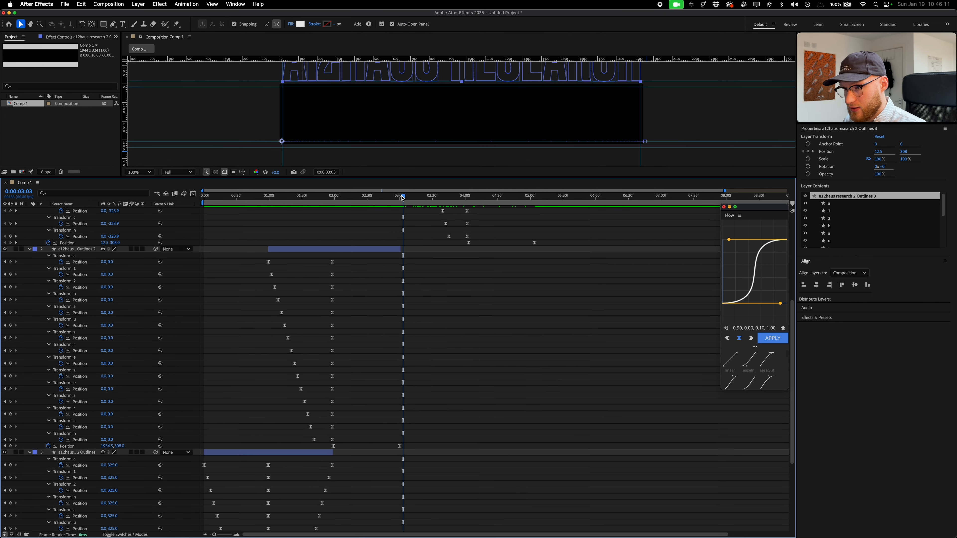
{"action": "left_click_drag", "start_coordinate": [403, 197], "coordinate": [362, 196]}
{"action": "scroll", "coordinate": [395, 246], "scroll_direction": "up", "scroll_amount": 5}
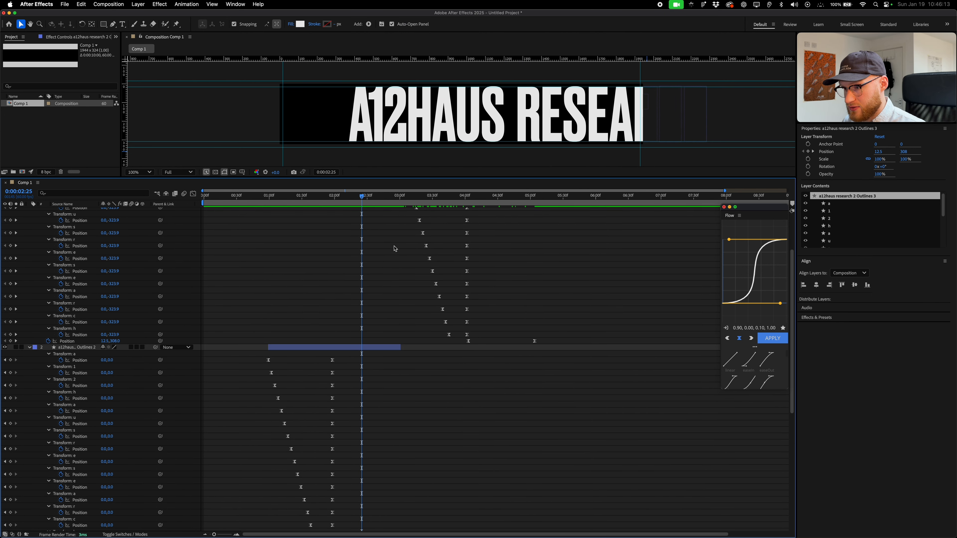
{"action": "scroll", "coordinate": [394, 249], "scroll_direction": "up", "scroll_amount": 3}
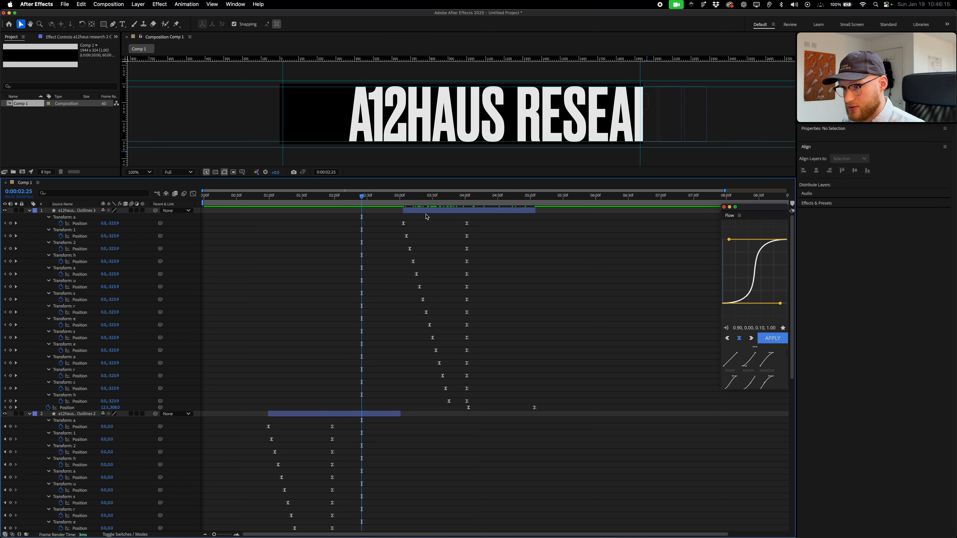
{"action": "left_click_drag", "start_coordinate": [428, 216], "coordinate": [360, 218]}
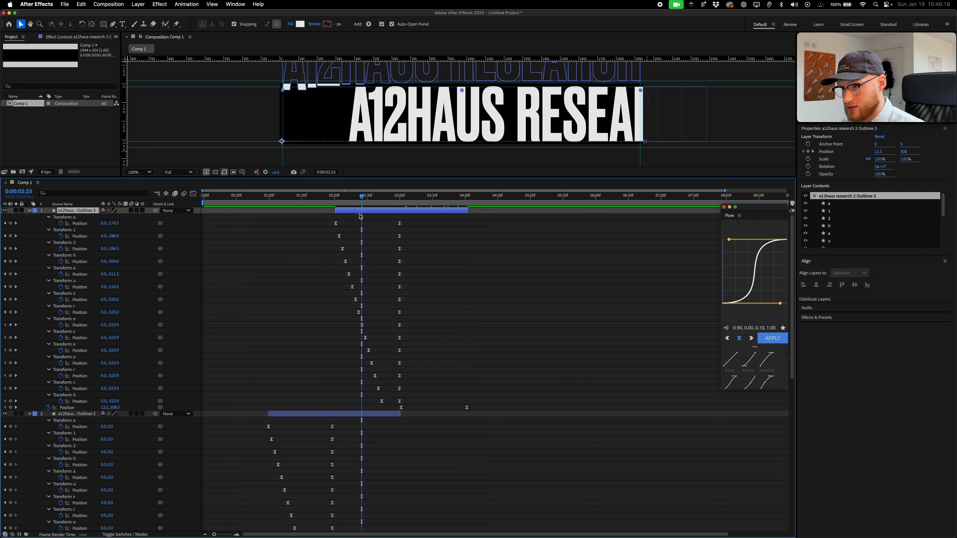
{"action": "mouse_move", "coordinate": [361, 198]}
{"action": "left_mouse_down"}
{"action": "mouse_move", "coordinate": [335, 200]}
{"action": "mouse_move", "coordinate": [353, 199]}
{"action": "left_mouse_up"}
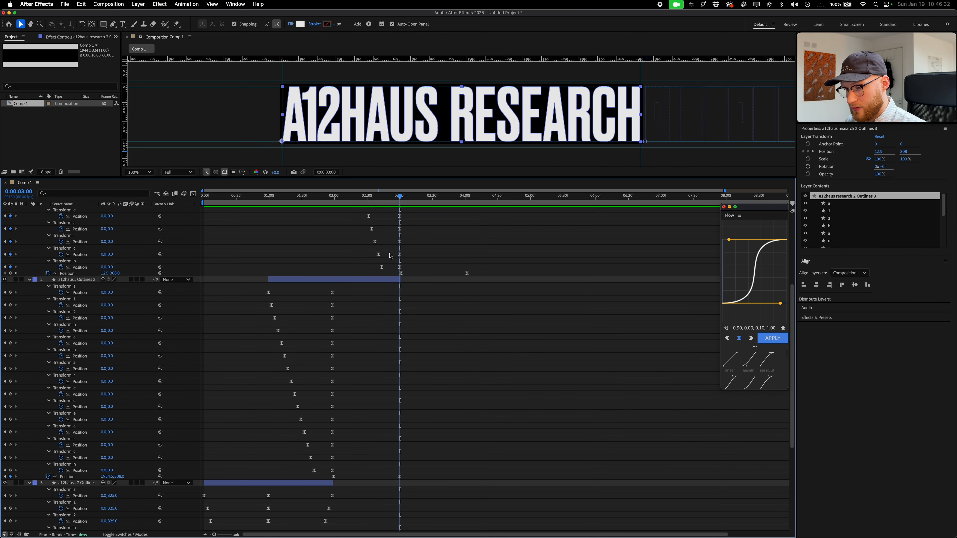
Collapse the properties of all layers in the timeline.
{"action": "scroll", "coordinate": [391, 256], "scroll_direction": "up", "scroll_amount": 3}
{"action": "key", "text": "super+a"}
{"action": "key", "text": "u"}
{"action": "left_click", "coordinate": [248, 243]}
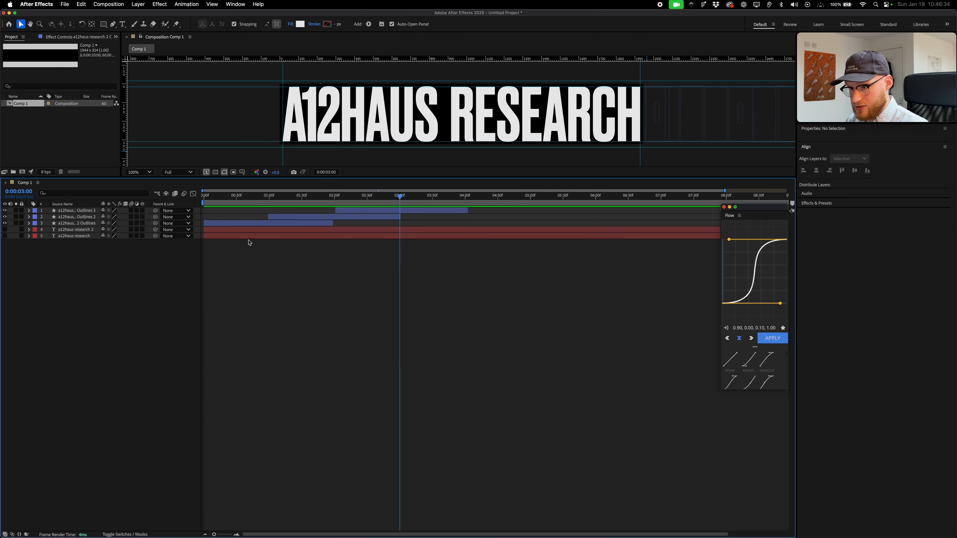
Duplicate the original outlines layer with the downward exit and place the copy directly beneath the topmost layer.
{"action": "left_click", "coordinate": [268, 229]}
{"action": "left_click", "coordinate": [268, 223]}
{"action": "key", "text": "super+d"}
{"action": "key", "text": "y"}
{"action": "left_click_drag", "start_coordinate": [63, 224], "coordinate": [66, 214]}
{"action": "left_click", "coordinate": [268, 218]}
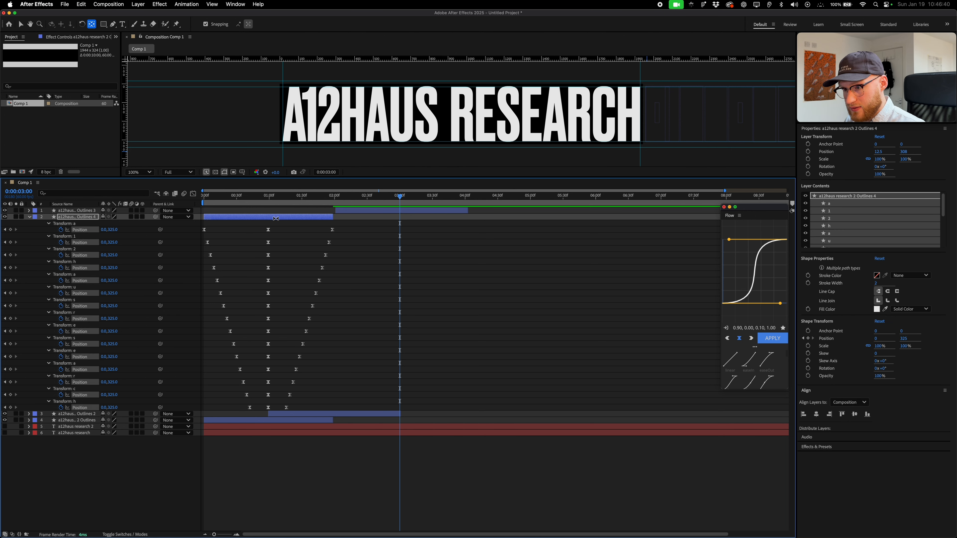
Slide the copy with the downward exit to start at 0:00:01:59 and select the topmost Outlines 3 layer.
{"action": "left_click", "coordinate": [275, 218]}
{"action": "key", "text": "v"}
{"action": "left_click", "coordinate": [341, 209]}
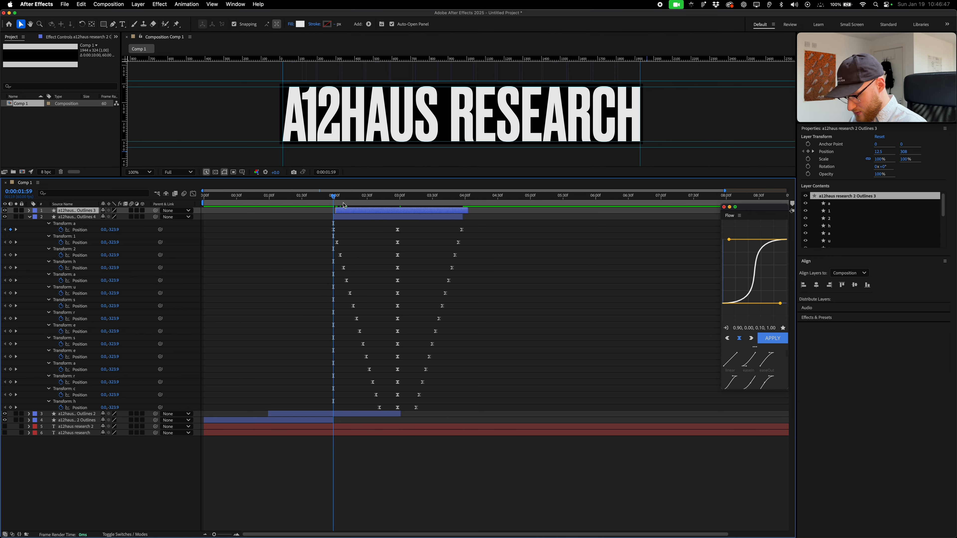
Delete the topmost Outlines 3 layer and preview the sequence from the beginning.
{"action": "key", "text": "Delete"}
{"action": "left_click_drag", "start_coordinate": [336, 199], "coordinate": [165, 214]}
{"action": "key", "text": "space"}
Delete the letters' final exit Position keyframes on the Outlines 4 layer and extend the layer to end at 0:00:04:00.
{"action": "left_click_drag", "start_coordinate": [470, 222], "coordinate": [416, 407]}
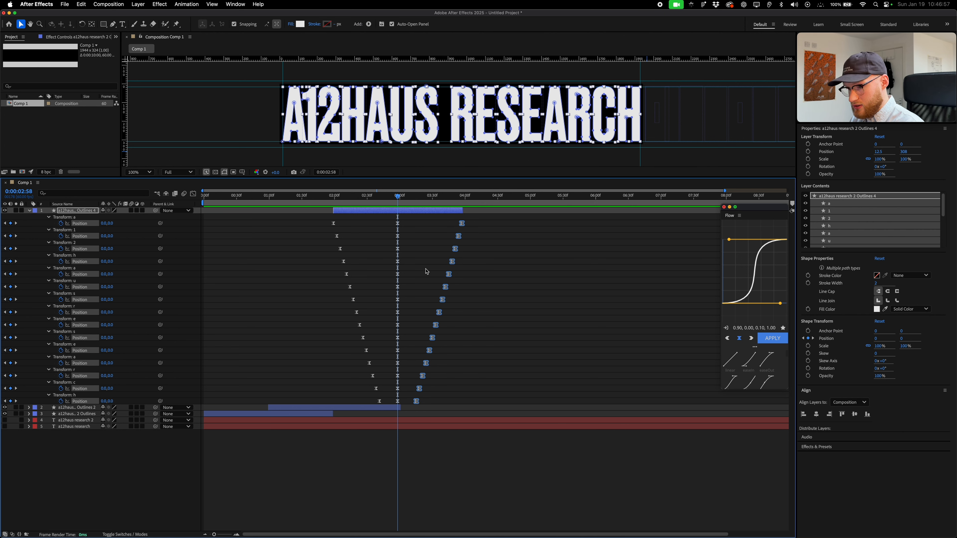
{"action": "key", "text": "Delete"}
{"action": "left_click_drag", "start_coordinate": [418, 199], "coordinate": [466, 217]}
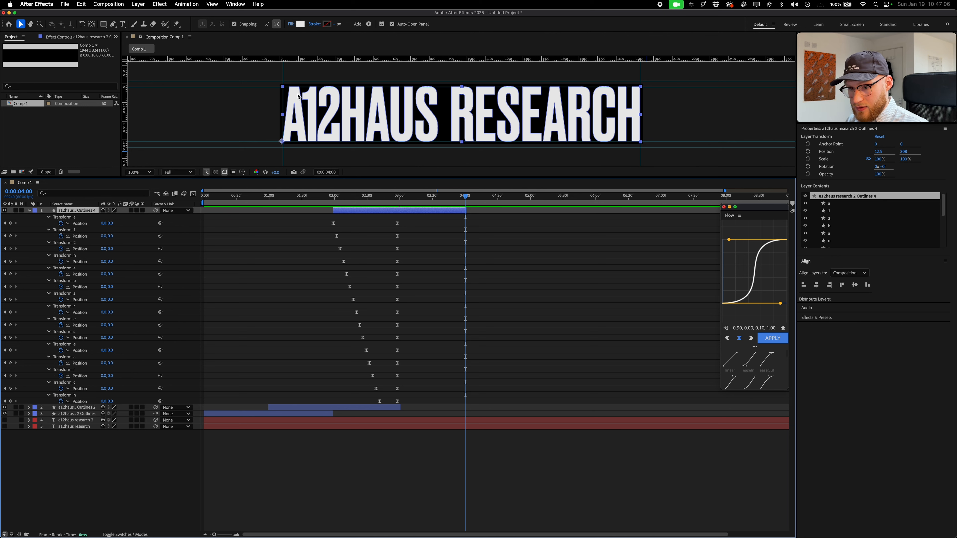
Add whole-layer Position keyframes to the Outlines 4 layer at 0:00:04:00 and at 0:00:03:00, where the Outlines 2 layer ends.
{"action": "key", "text": "p"}
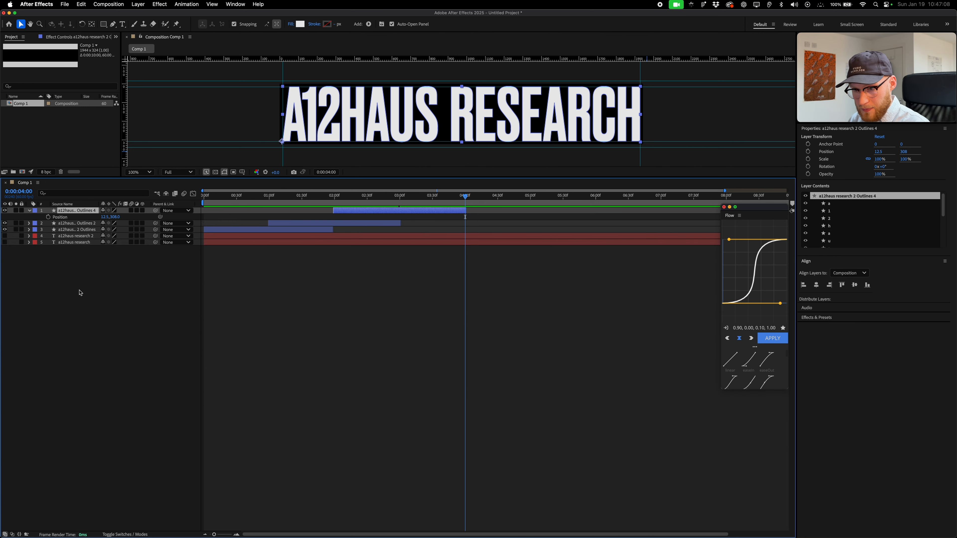
{"action": "left_click", "coordinate": [49, 218]}
{"action": "left_click", "coordinate": [378, 224]}
{"action": "key", "text": "u"}
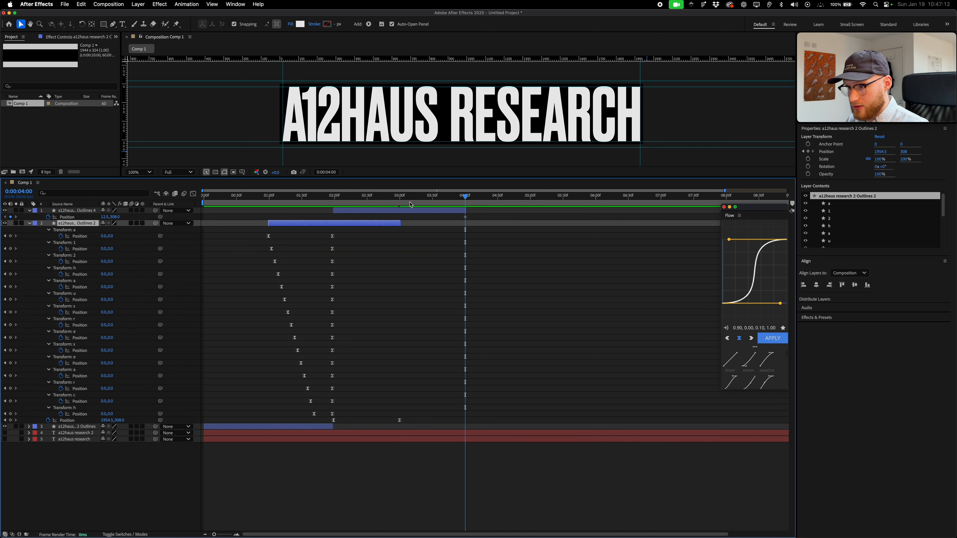
{"action": "key", "text": "j"}
{"action": "mouse_move", "coordinate": [394, 206]}
{"action": "left_mouse_down"}
{"action": "mouse_move", "coordinate": [369, 206]}
{"action": "mouse_move", "coordinate": [400, 206]}
{"action": "left_mouse_up"}
{"action": "left_click", "coordinate": [402, 213]}
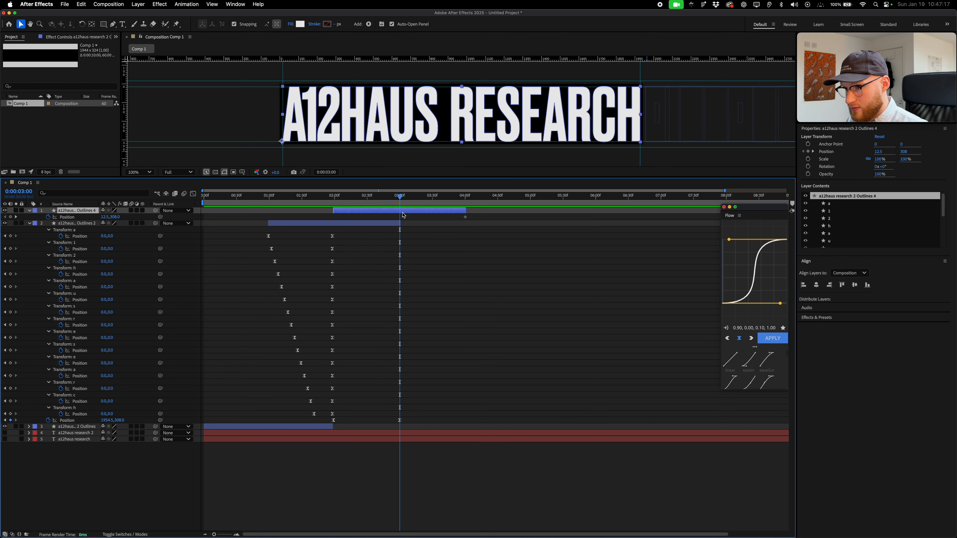
{"action": "left_click", "coordinate": [11, 217]}
Shift the Outlines 4 layer down and right at 0:00:04:00 and ease its Position keyframes with the 0.90, 0.00, 0.10, 1.00 curve.
{"action": "left_click_drag", "start_coordinate": [418, 200], "coordinate": [464, 201]}
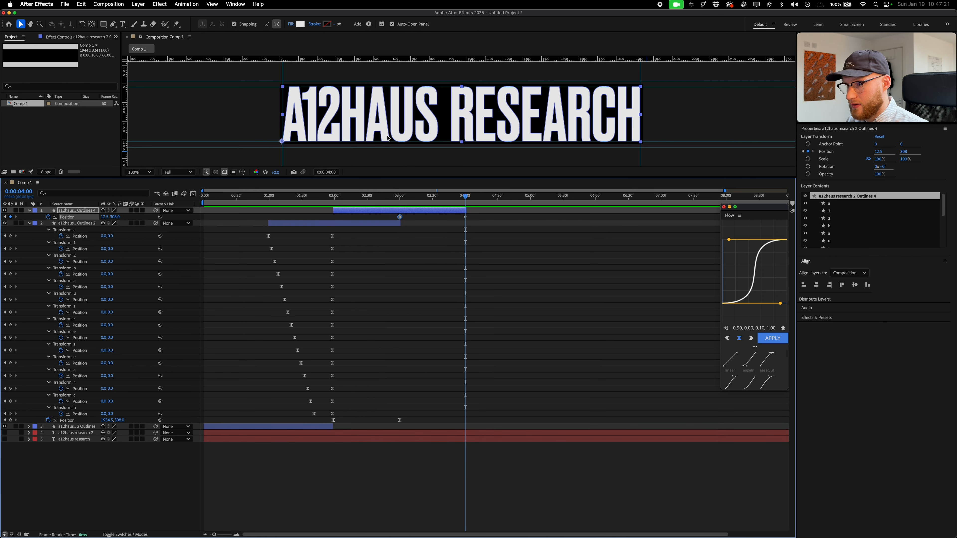
{"action": "left_click_drag", "start_coordinate": [366, 99], "coordinate": [474, 160]}
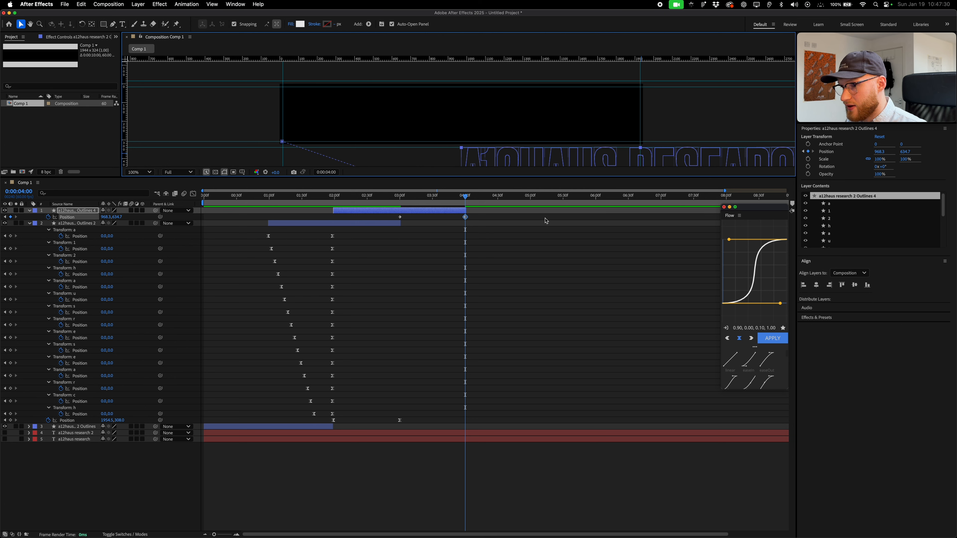
{"action": "left_click_drag", "start_coordinate": [545, 221], "coordinate": [390, 215]}
{"action": "left_click", "coordinate": [772, 339]}
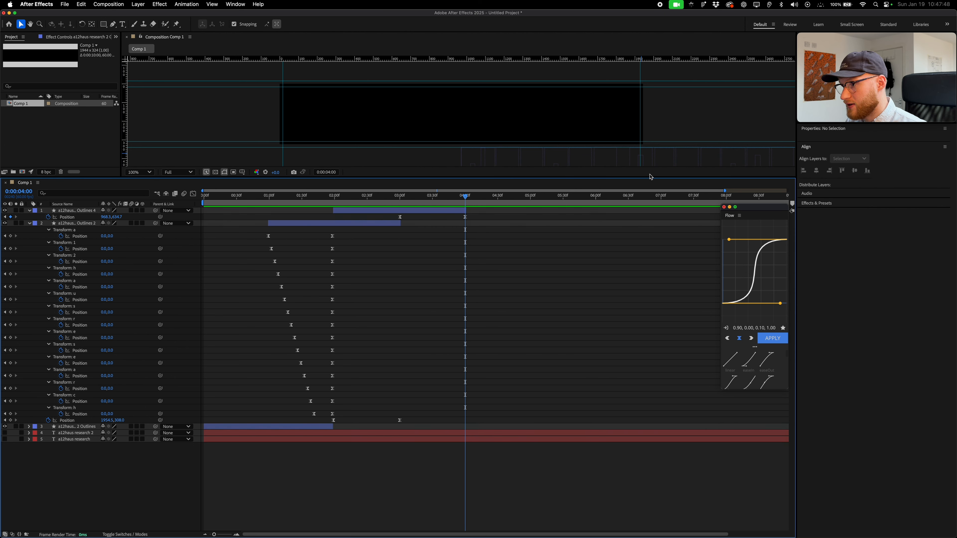
Move the Outlines 4 layer fully out of frame to the left at 0:00:04:00, to Position -1931.7, 308, and scrub through the exit.
{"action": "left_click_drag", "start_coordinate": [652, 162], "coordinate": [346, 102]}
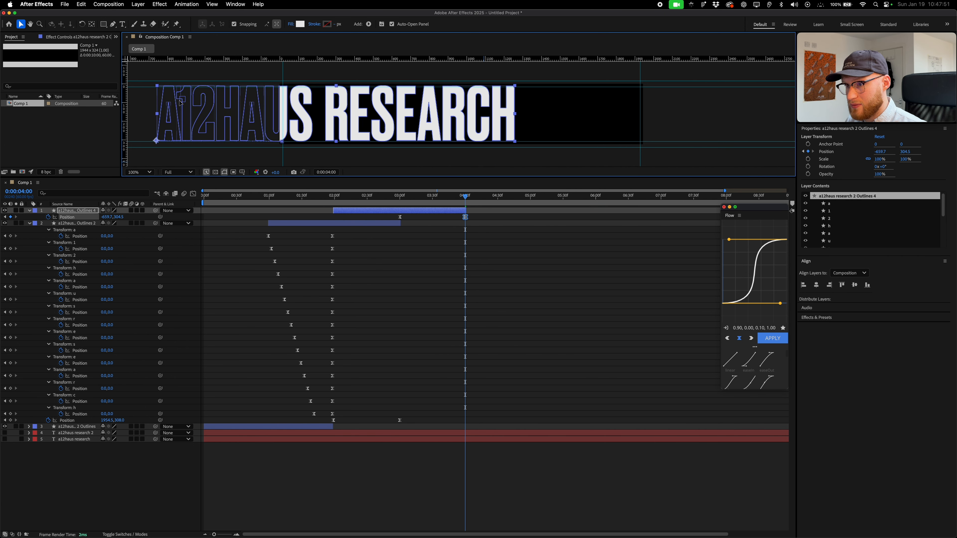
{"action": "left_click_drag", "start_coordinate": [507, 115], "coordinate": [270, 115]}
{"action": "left_click_drag", "start_coordinate": [443, 200], "coordinate": [241, 200]}
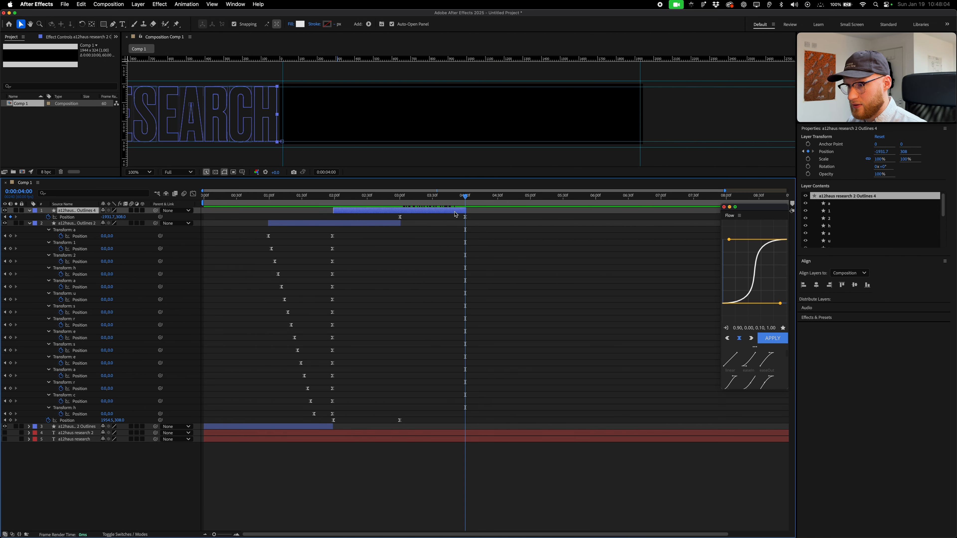
Duplicate the original outlines layer, bring the copy to the top of the stack, and slide it to start just before 0:00:04:00.
{"action": "key", "text": "cmd+d"}
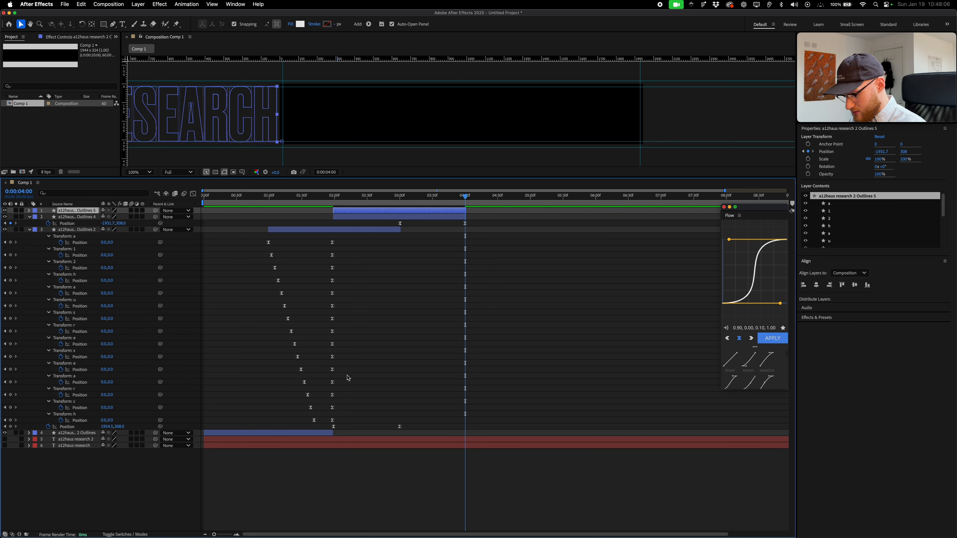
{"action": "key", "text": "Delete"}
{"action": "left_click", "coordinate": [289, 427]}
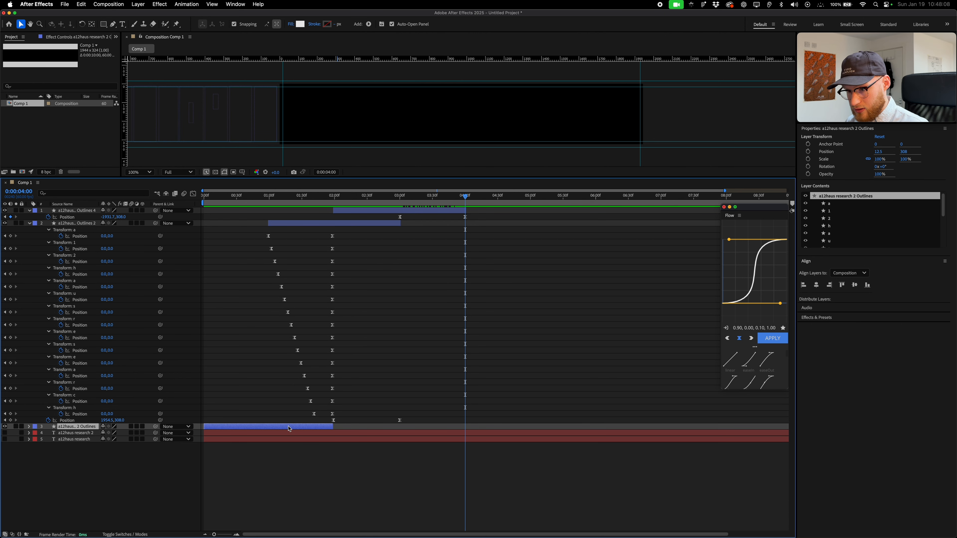
{"action": "key", "text": "super+d"}
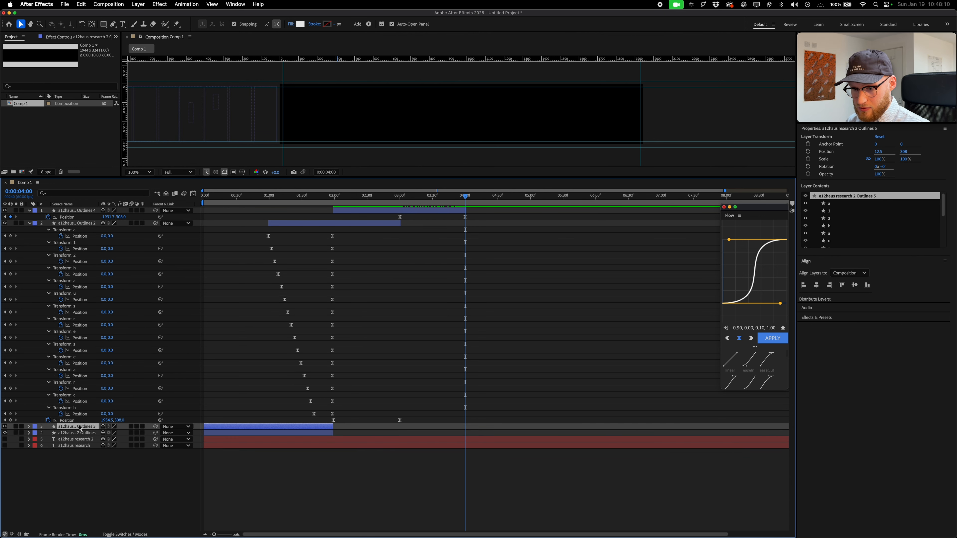
{"action": "key", "text": "super+shift+bracketright"}
{"action": "key", "text": "u"}
{"action": "left_click_drag", "start_coordinate": [303, 210], "coordinate": [548, 228]}
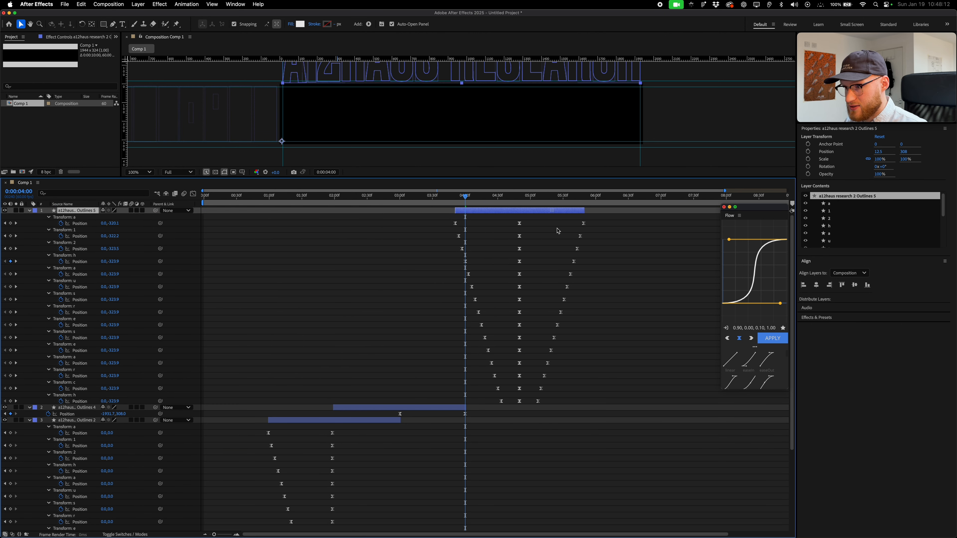
Delete the copy's staggered entrance keyframes and move the layer out of frame to Position -1899.9, -16 at 0:00:04:00.
{"action": "left_click_drag", "start_coordinate": [436, 221], "coordinate": [504, 401]}
{"action": "key", "text": "Delete"}
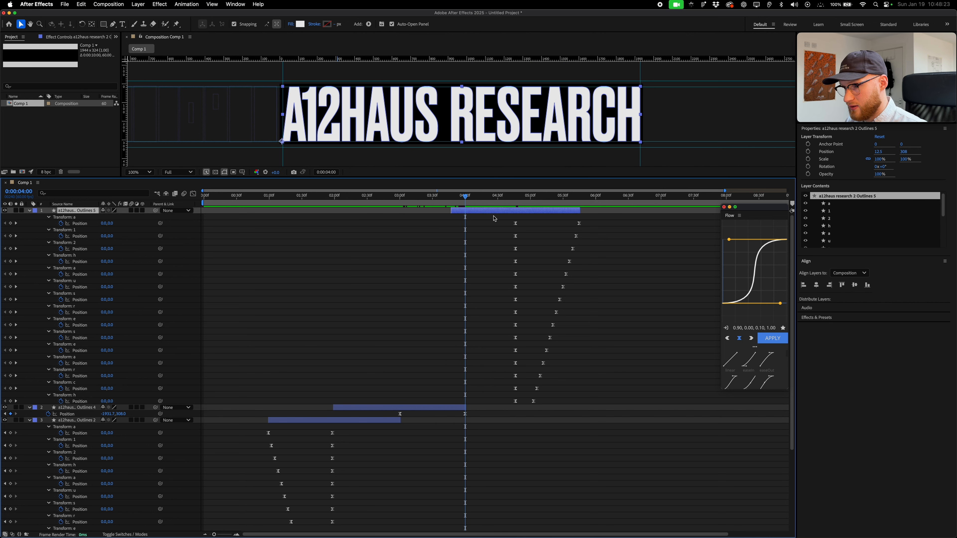
{"action": "key", "text": "u"}
{"action": "left_click_drag", "start_coordinate": [625, 139], "coordinate": [269, 80]}
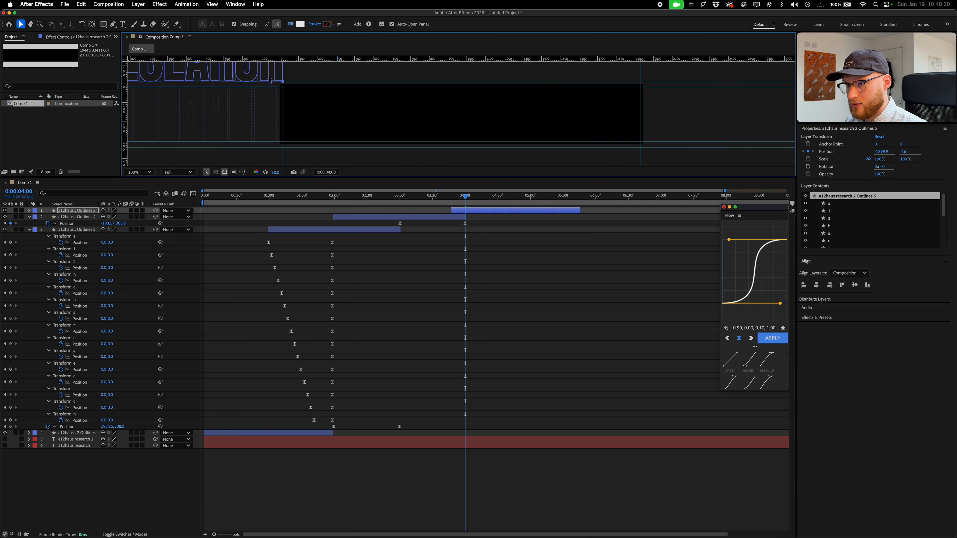
Bring the copy back into frame at Position 12.1, 308 at 0:00:04:46 and ease both Position keyframes with the 0.90, 0.00, 0.10, 1.00 curve.
{"action": "key", "text": "u"}
{"action": "left_click", "coordinate": [527, 206]}
{"action": "key", "text": "j"}
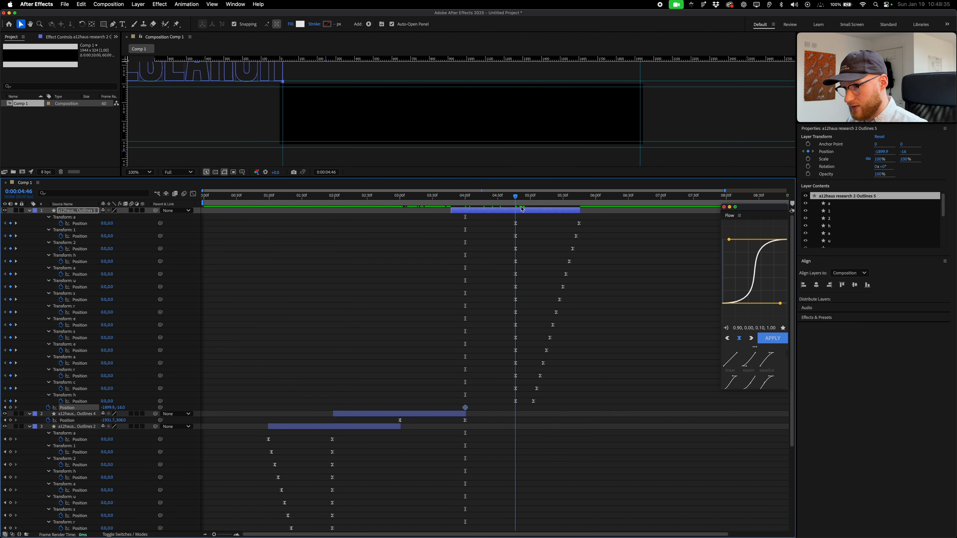
{"action": "left_click_drag", "start_coordinate": [221, 76], "coordinate": [574, 136]}
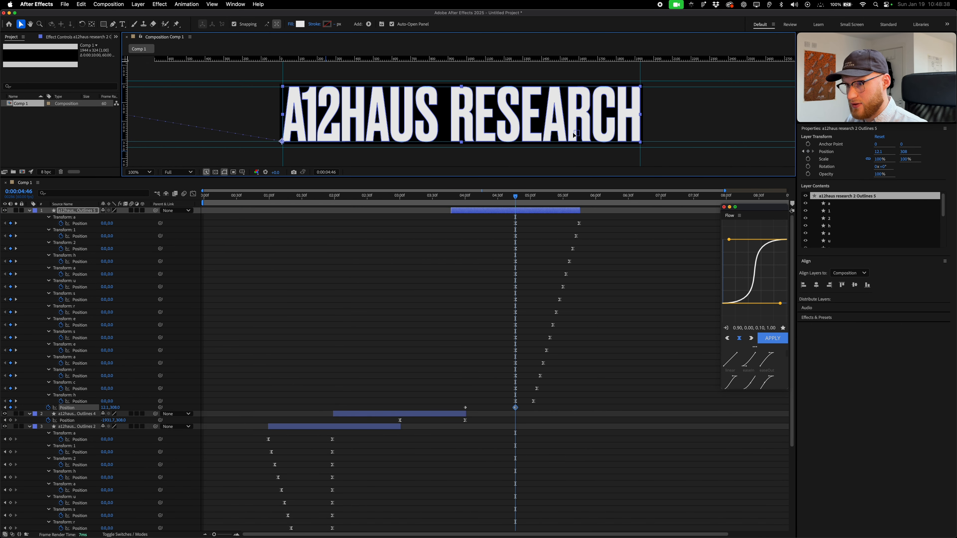
{"action": "key", "text": "space"}
{"action": "left_click", "coordinate": [773, 339]}
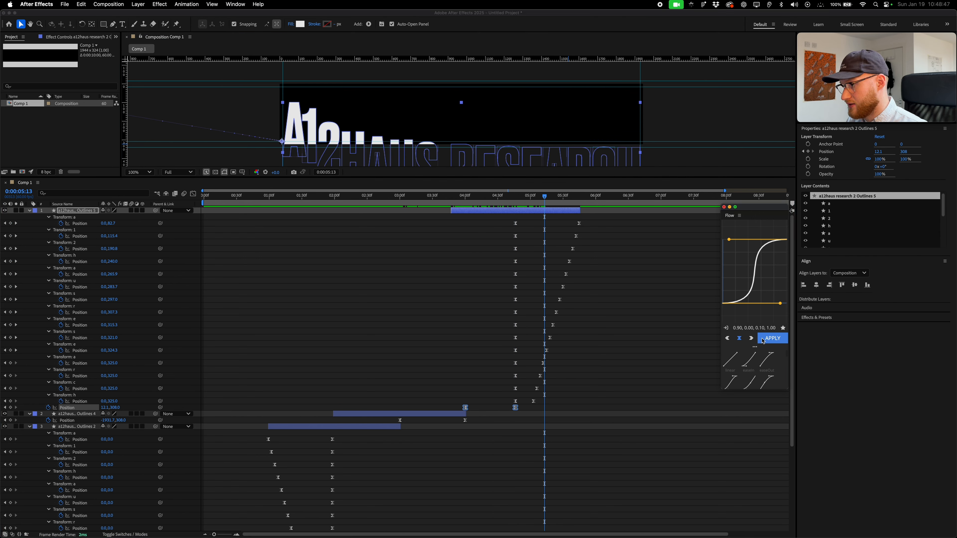
Play the whole sequence from the beginning and park the playhead at the end of the last exit, 0:00:05:45.
{"action": "key", "text": "Home"}
{"action": "key", "text": "space"}
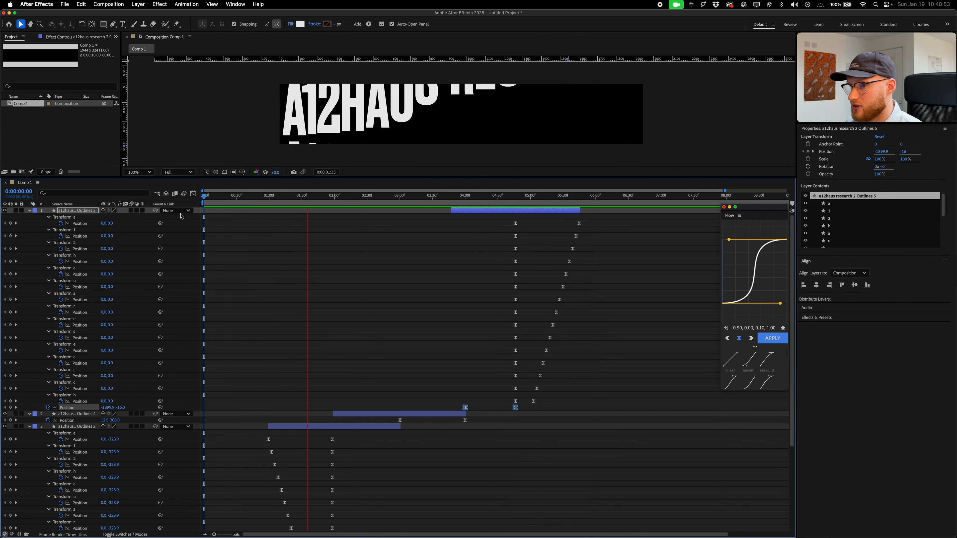
{"action": "left_click_drag", "start_coordinate": [574, 200], "coordinate": [580, 204]}
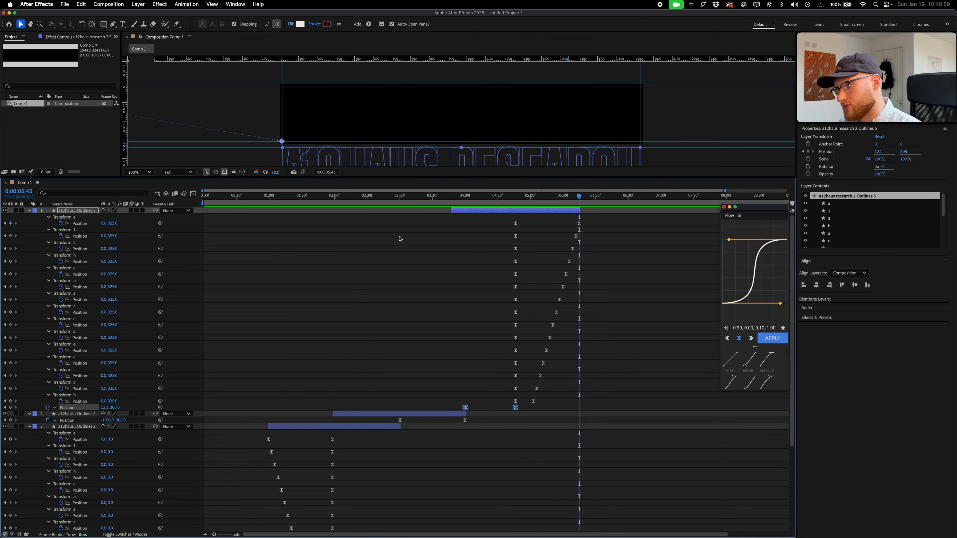
{"action": "left_click", "coordinate": [45, 127]}
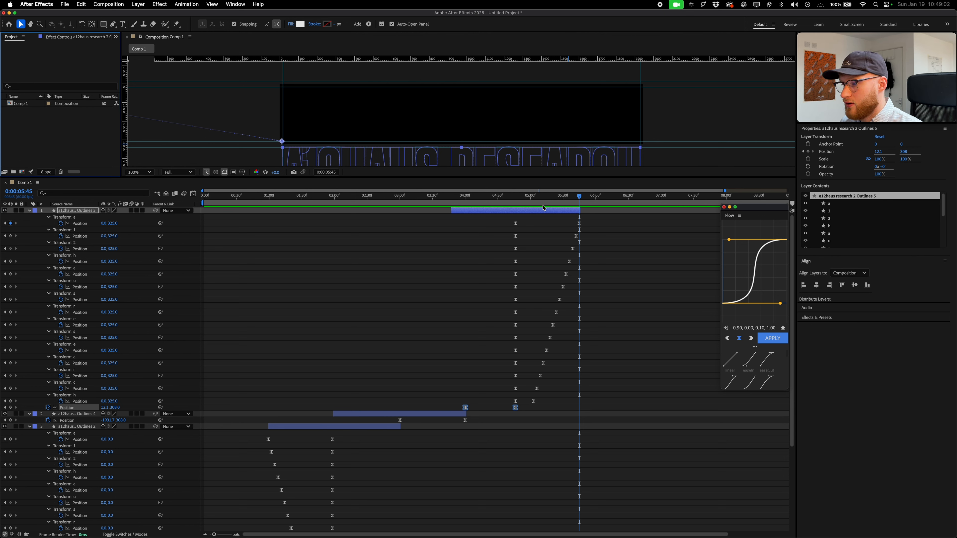
{"action": "mouse_move", "coordinate": [581, 196]}
{"action": "left_mouse_down"}
{"action": "mouse_move", "coordinate": [267, 221]}
{"action": "mouse_move", "coordinate": [580, 211]}
{"action": "left_mouse_up"}
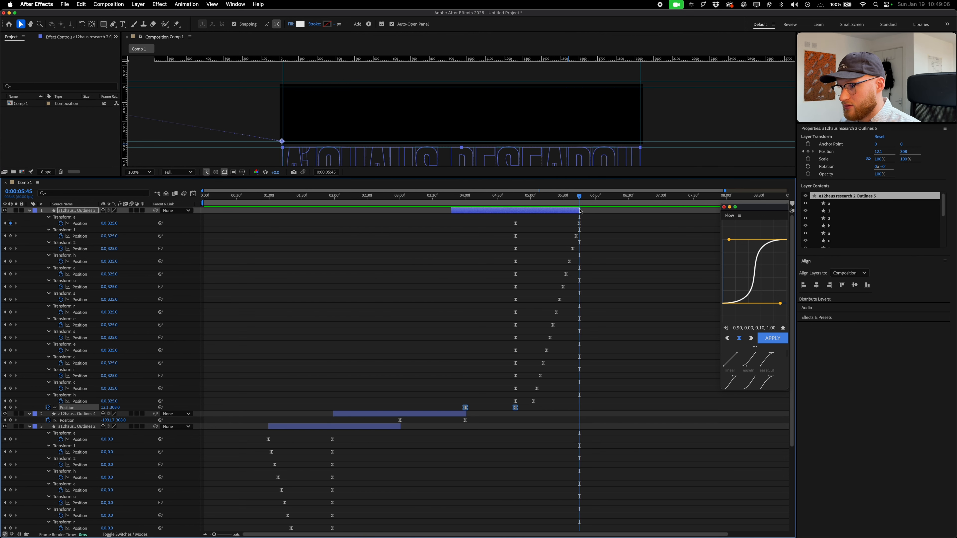
Shorten the composition's duration to 0:00:05:45 so it ends with the last layer's exit, and check its final frame.
{"action": "left_click", "coordinate": [109, 4]}
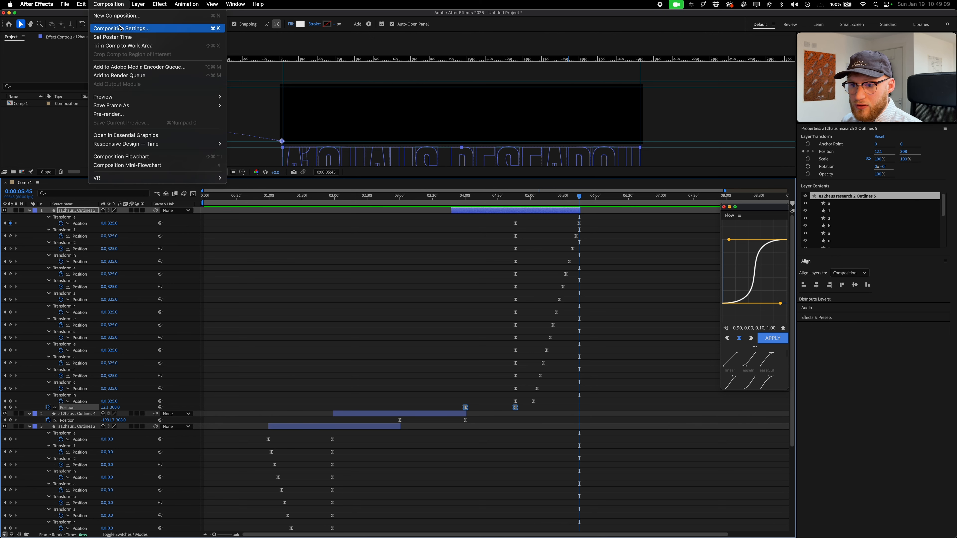
{"action": "left_click", "coordinate": [121, 28]}
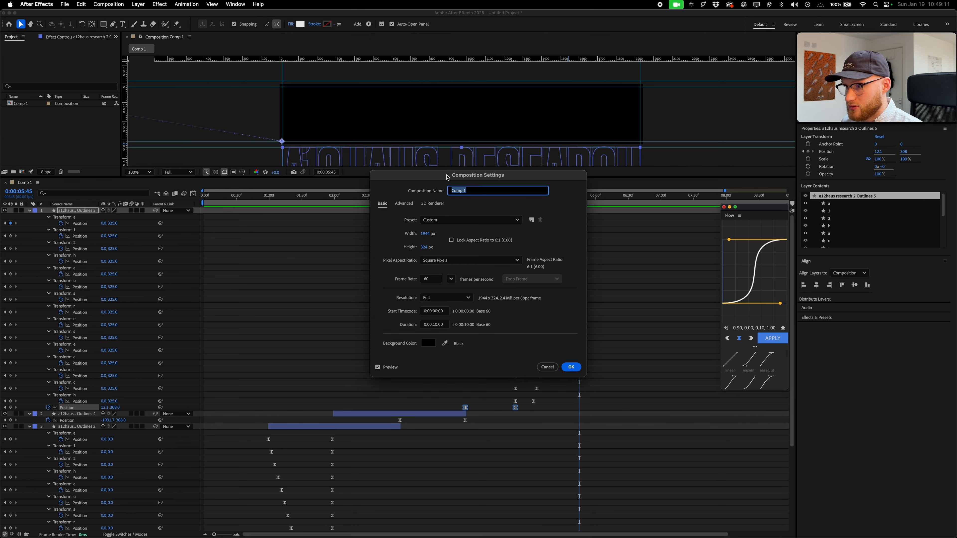
{"action": "left_click", "coordinate": [435, 325]}
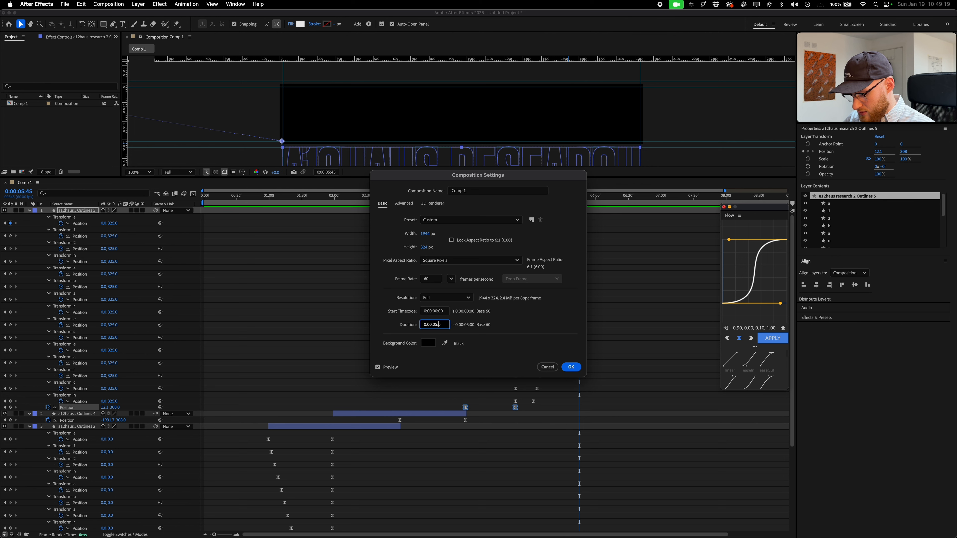
{"action": "key", "text": "Return"}
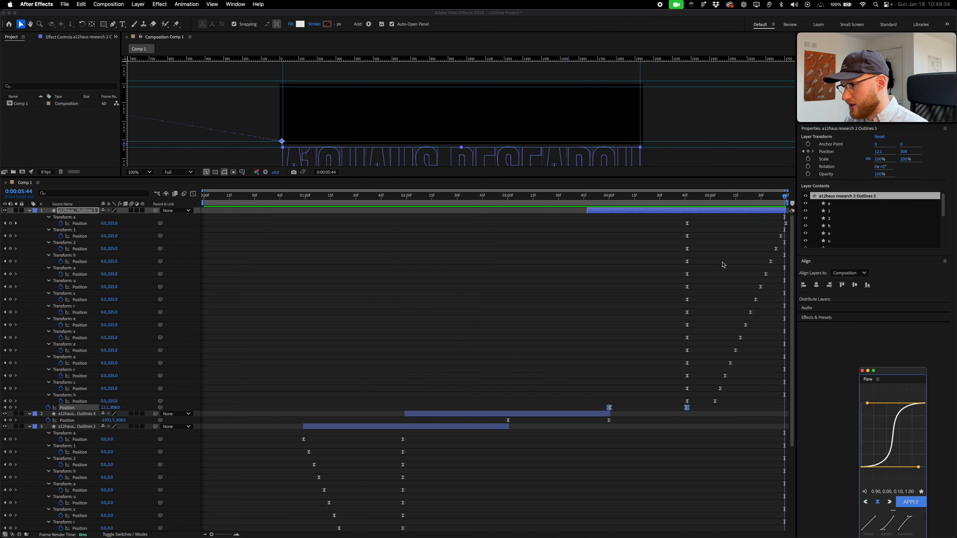
{"action": "left_click_drag", "start_coordinate": [784, 203], "coordinate": [797, 233]}
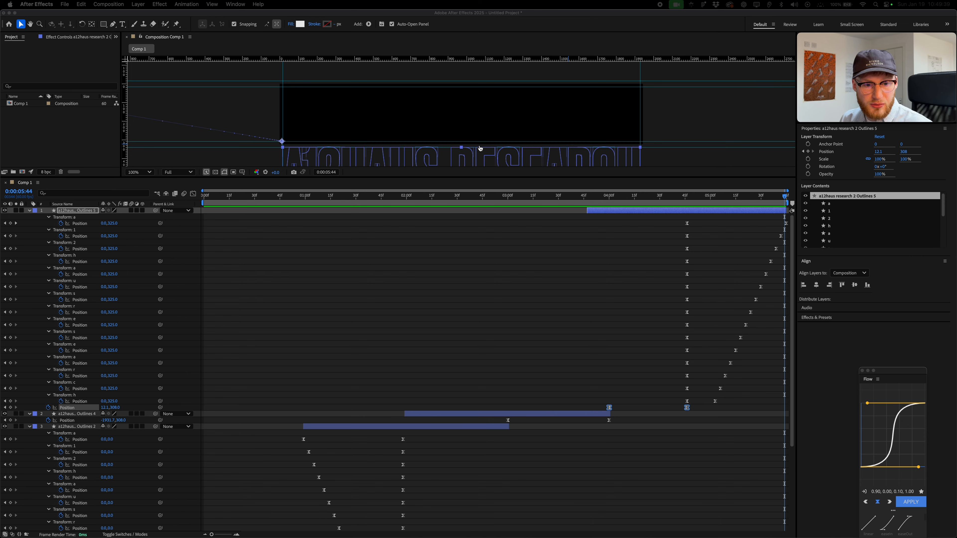
Switch to Figma's Thumbnails file and select the rectangle behind the top text row in Frame 170.
{"action": "key", "text": "super+Tab"}
{"action": "scroll", "coordinate": [319, 163], "scroll_direction": "left", "scroll_amount": 5}
{"action": "scroll", "coordinate": [320, 163], "scroll_direction": "left", "scroll_amount": 6}
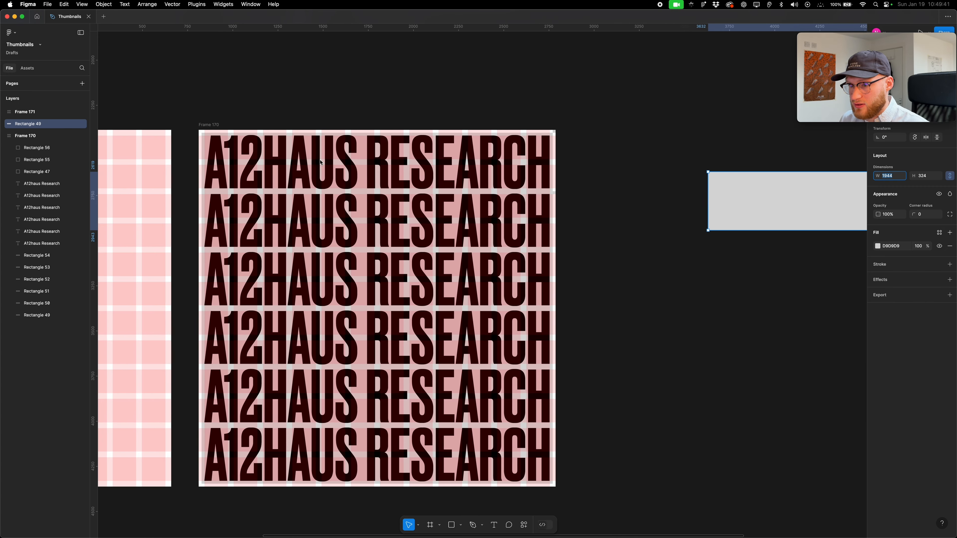
{"action": "left_click", "coordinate": [254, 140]}
{"action": "scroll", "coordinate": [255, 140], "scroll_direction": "down", "scroll_amount": 5}
{"action": "scroll", "coordinate": [232, 181], "scroll_direction": "up", "scroll_amount": 1}
{"action": "scroll", "coordinate": [233, 181], "scroll_direction": "up", "scroll_amount": 5}
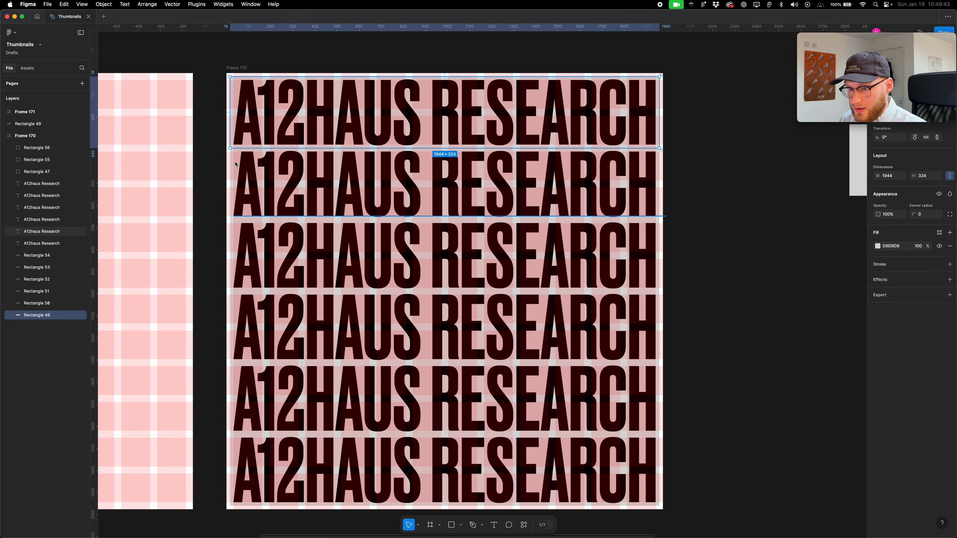
Extend the selection through the lower A12HAUS RESEARCH rows of Frame 170 to span the full stack.
{"action": "left_click", "coordinate": [228, 203], "text": "shift"}
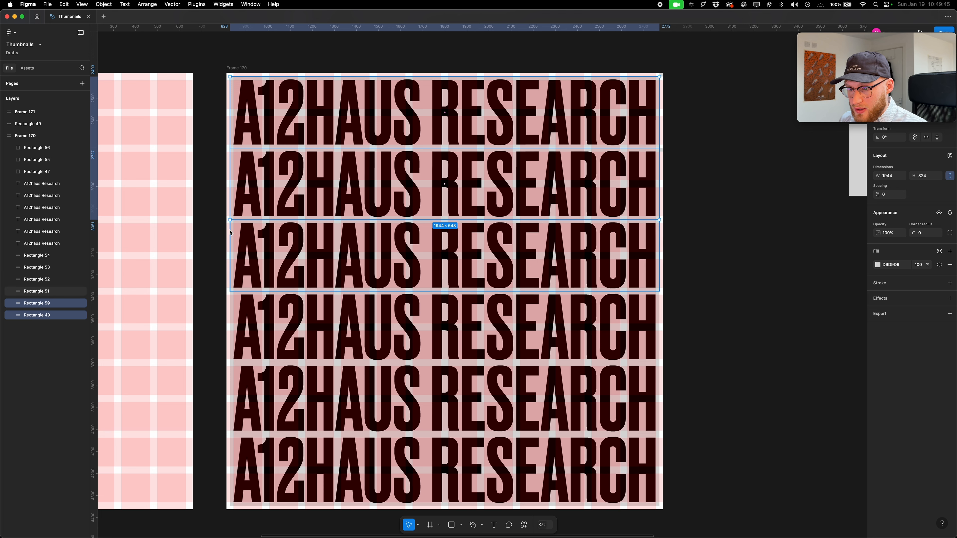
{"action": "left_click", "coordinate": [232, 292], "text": "shift"}
{"action": "left_click", "coordinate": [235, 301], "text": "shift"}
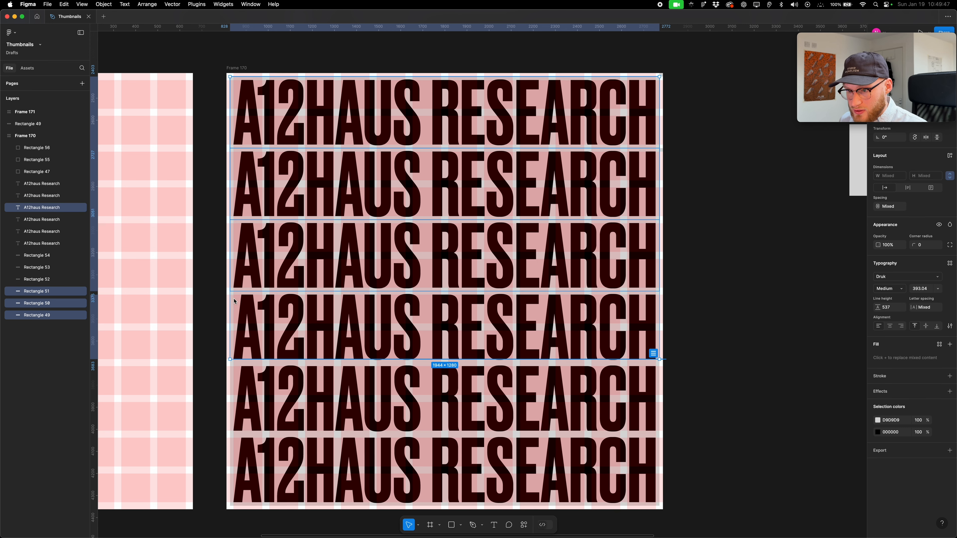
{"action": "left_click", "coordinate": [232, 377], "text": "shift"}
{"action": "left_click", "coordinate": [234, 448], "text": "shift"}
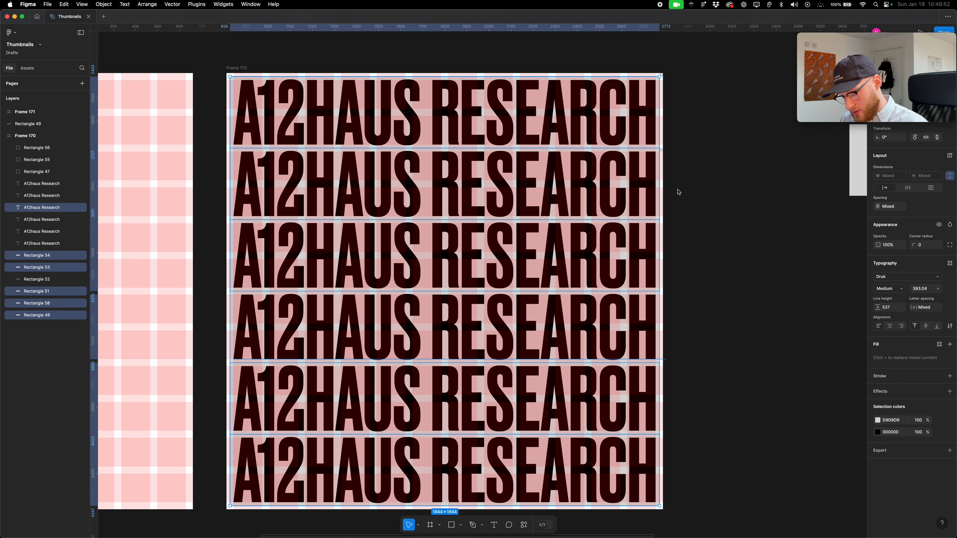
Group the selected rows to check their combined dimensions, undo the grouping, and switch back to After Effects.
{"action": "key", "text": "super+g"}
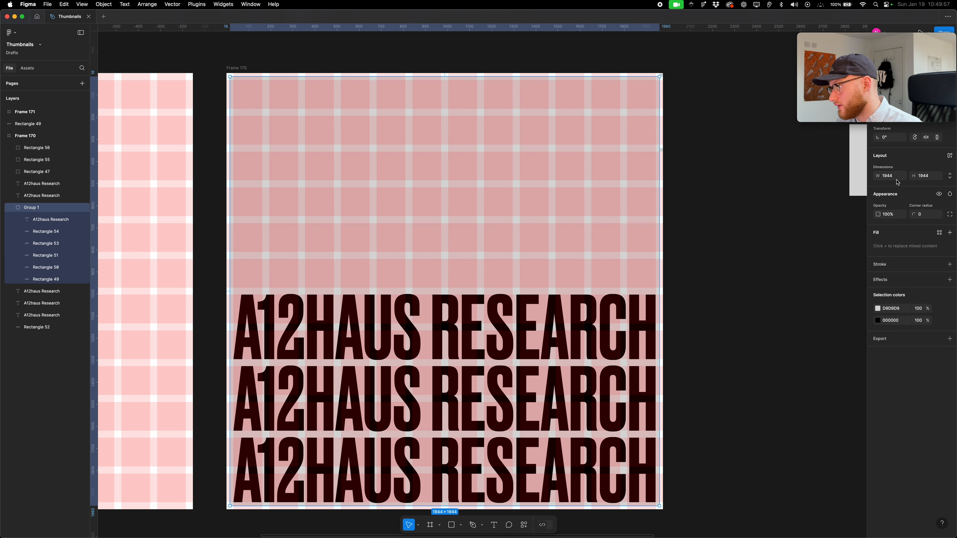
{"action": "key", "text": "super+z"}
{"action": "key", "text": "super+Tab"}
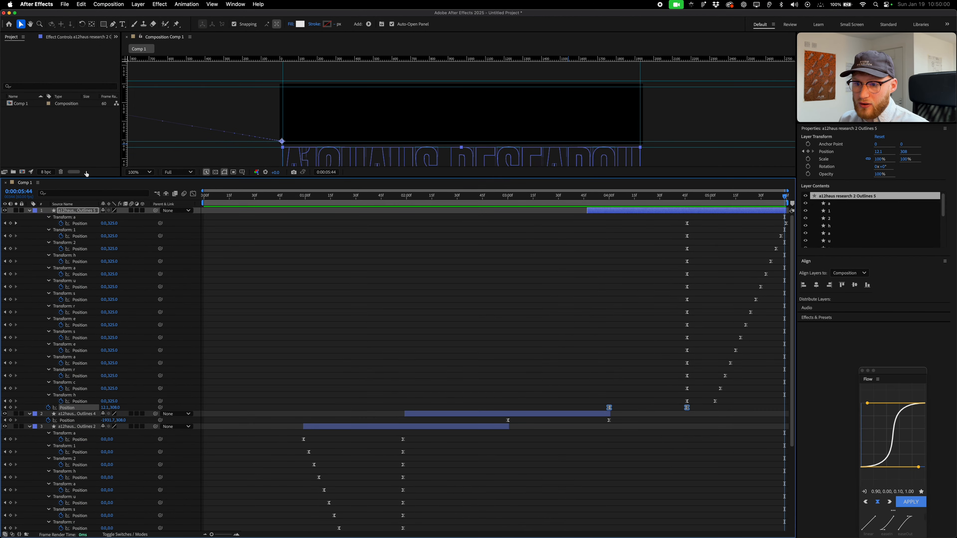
Create a new 1944 x 1944 px composition with a duration of 0:00:10:00 and nest Comp 1 in it.
{"action": "left_click", "coordinate": [29, 173]}
{"action": "left_click", "coordinate": [428, 233]}
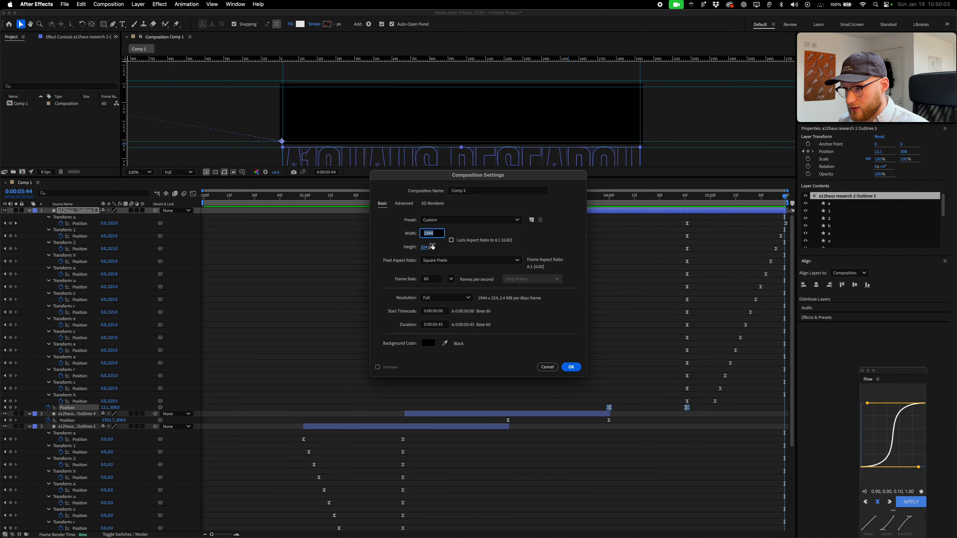
{"action": "left_click", "coordinate": [424, 246]}
{"action": "type", "text": "1944"}
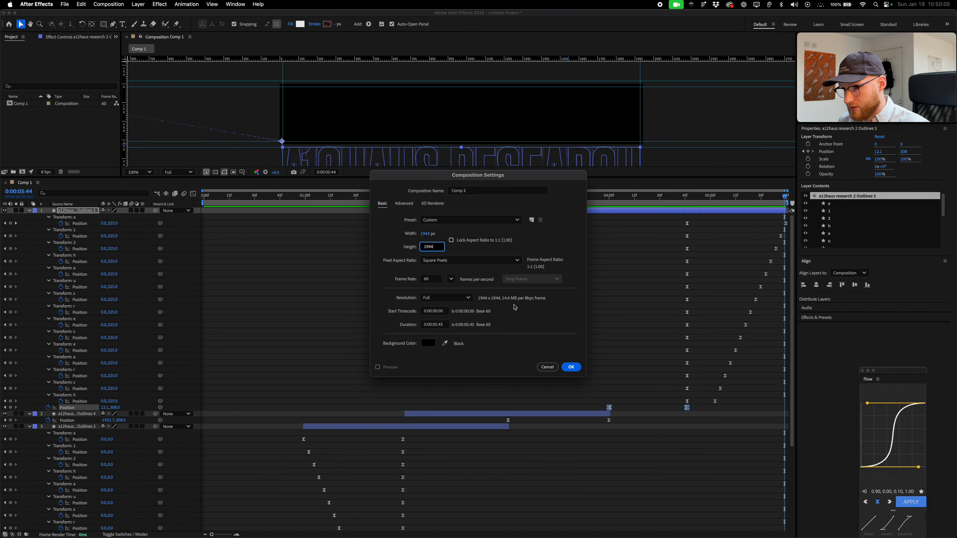
{"action": "left_click", "coordinate": [437, 325]}
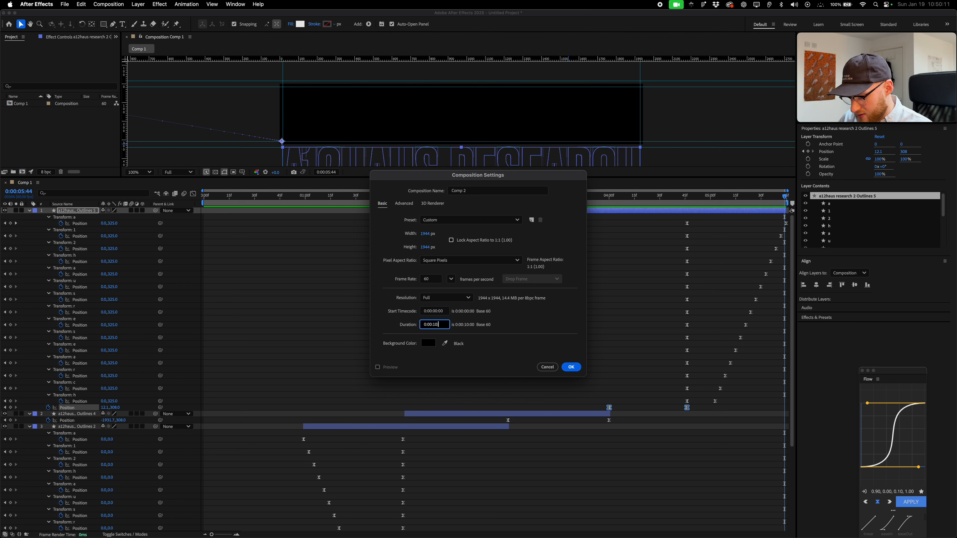
{"action": "type", "text": "0:00:10"}
{"action": "key", "text": "Return"}
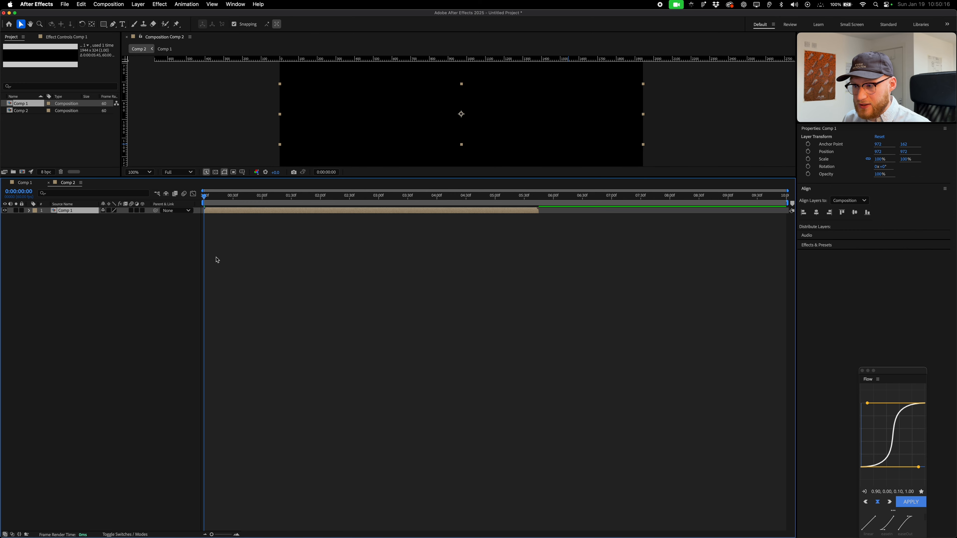
With the enlarged viewer fitted to the composition, move Comp 1's anchor point to its top-left corner and align the layer to the composition's upper edge.
{"action": "left_click_drag", "start_coordinate": [292, 178], "coordinate": [211, 374]}
{"action": "left_click", "coordinate": [145, 367]}
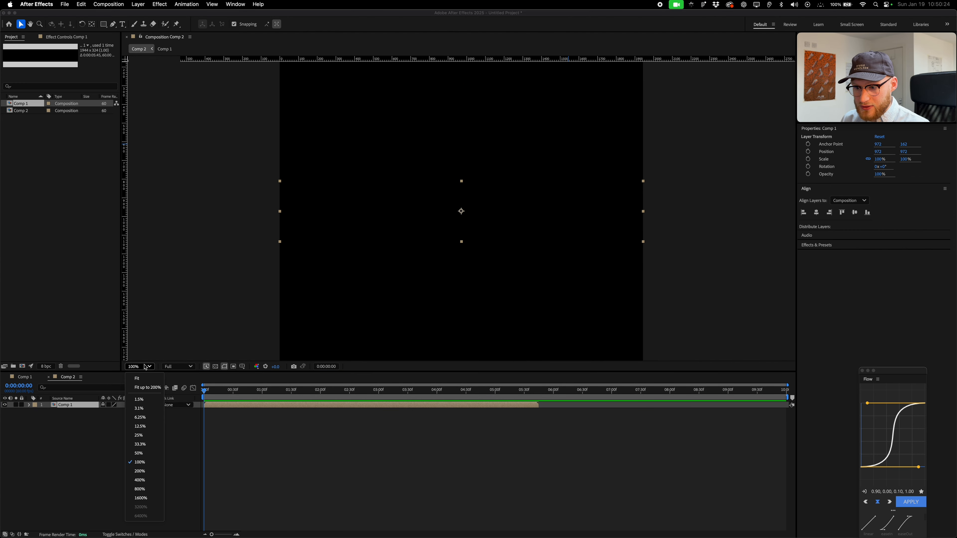
{"action": "left_click", "coordinate": [136, 378]}
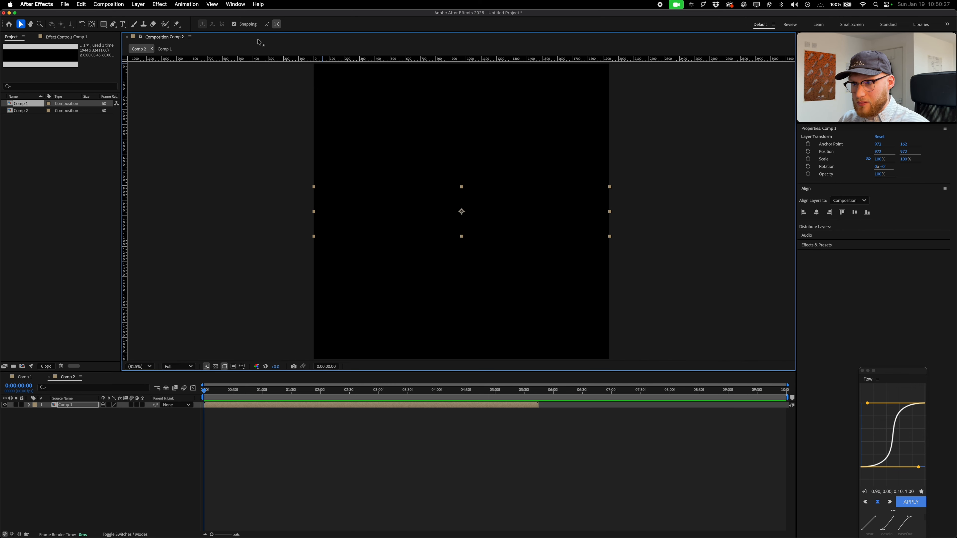
{"action": "key", "text": "y"}
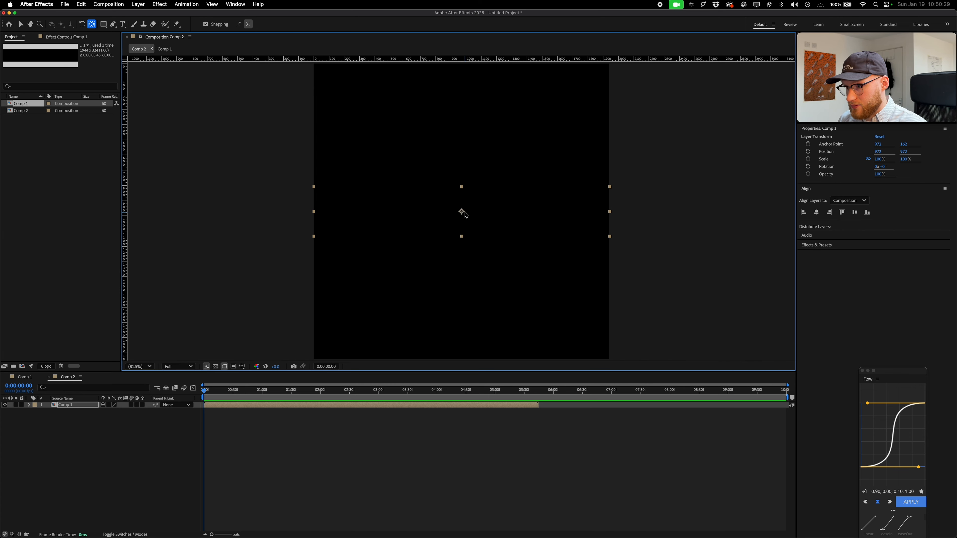
{"action": "left_click_drag", "start_coordinate": [462, 212], "coordinate": [314, 188]}
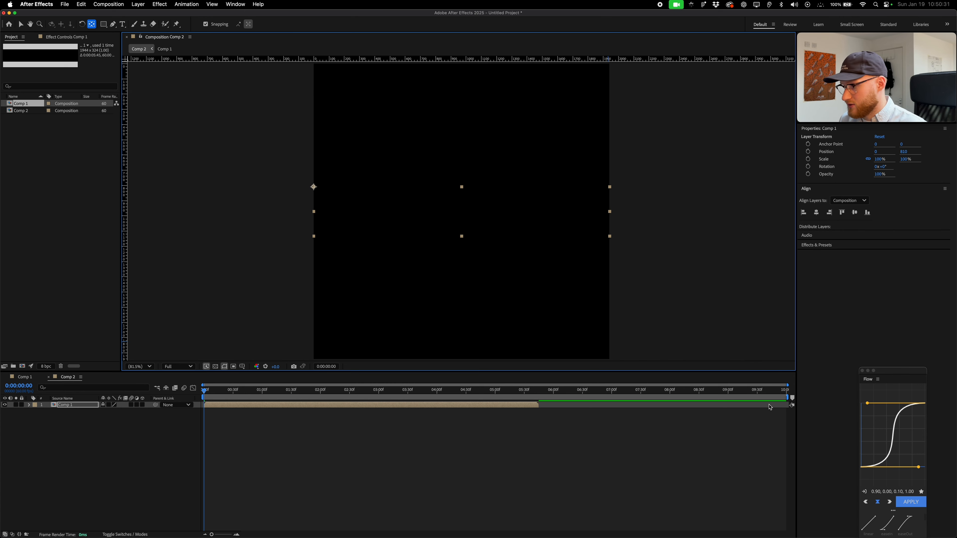
{"action": "left_click", "coordinate": [842, 212]}
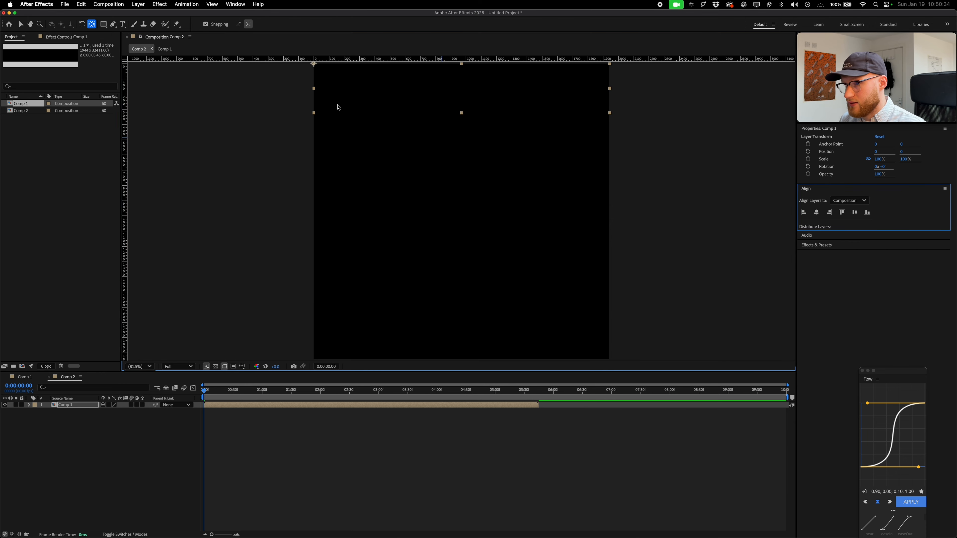
At 0:00:01:55, duplicate the Comp 1 layer and snap the copy directly beneath the first text row at Y 324.
{"action": "left_click", "coordinate": [346, 437]}
{"action": "left_click", "coordinate": [338, 392]}
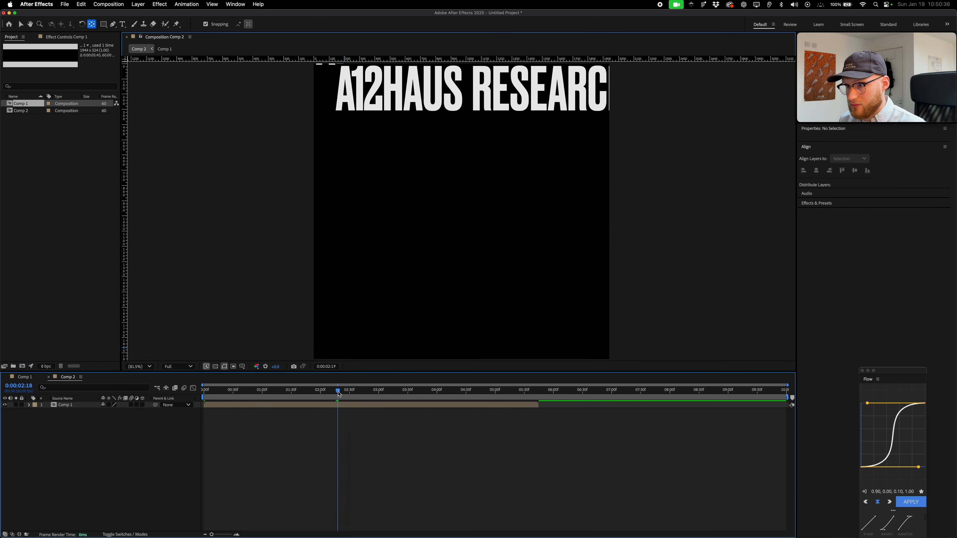
{"action": "left_click_drag", "start_coordinate": [339, 394], "coordinate": [316, 393]}
{"action": "left_click", "coordinate": [317, 404]}
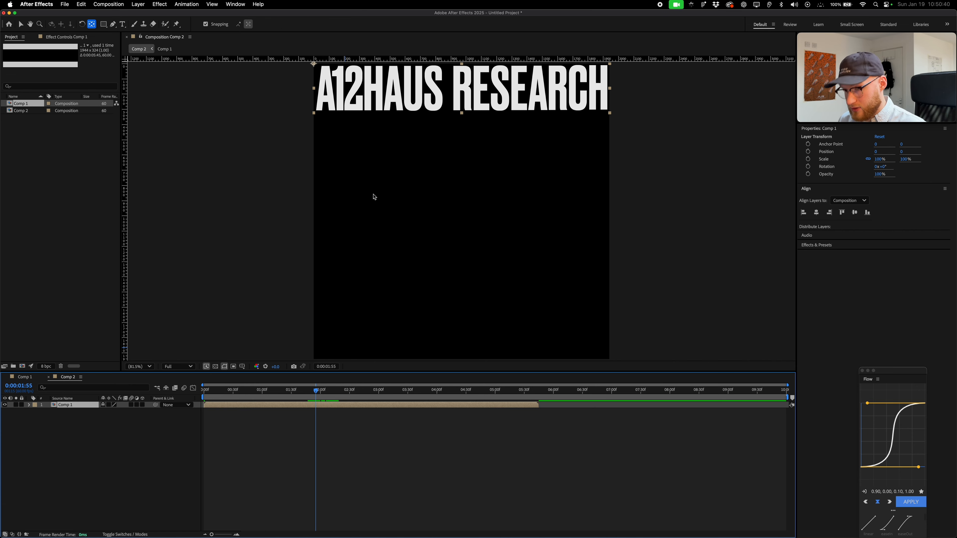
{"action": "key", "text": "super+d"}
{"action": "key", "text": "v"}
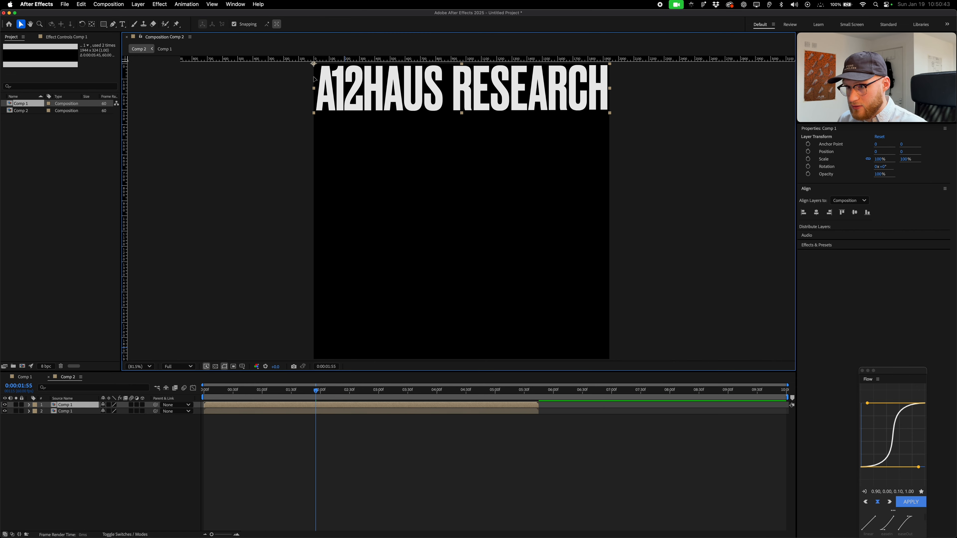
{"action": "left_click_drag", "start_coordinate": [313, 64], "coordinate": [315, 113]}
Duplicate the second row repeatedly and snap the copies below one another to build a stack of five rows.
{"action": "left_click", "coordinate": [320, 402]}
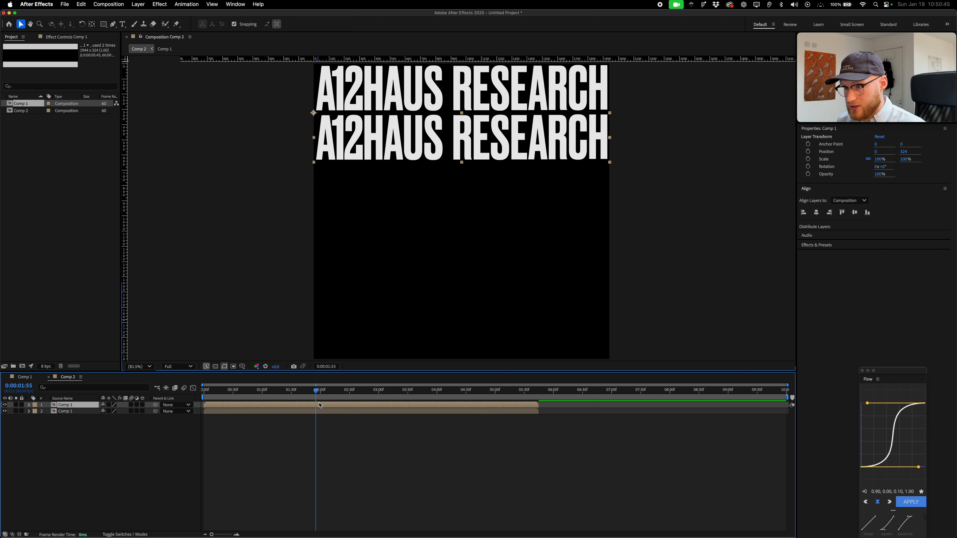
{"action": "key", "text": "super+d"}
{"action": "key", "text": "super+d"}
{"action": "left_click_drag", "start_coordinate": [314, 117], "coordinate": [321, 223]}
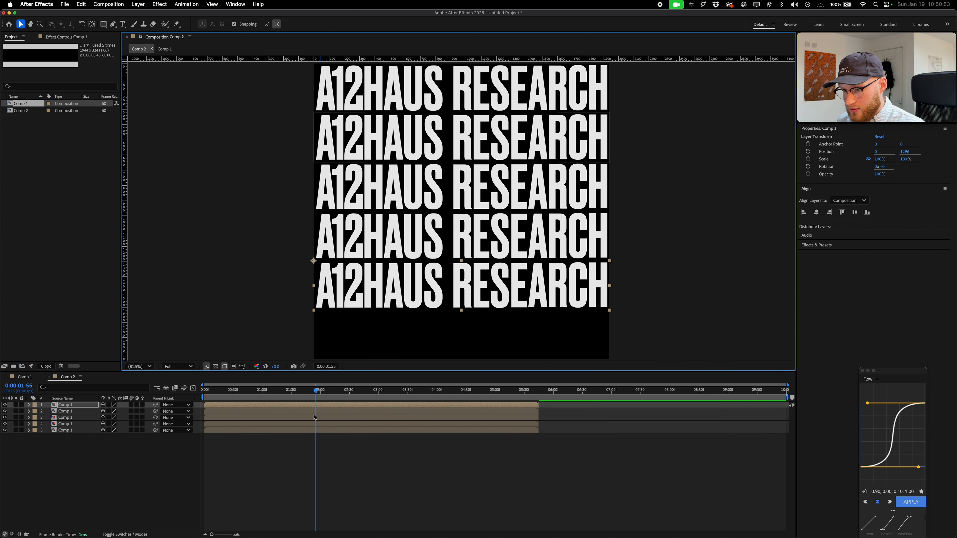
Duplicate the uppermost layer in the stack again and snap a copy into the empty lowest slot at Y 1620 for a sixth row.
{"action": "left_click", "coordinate": [318, 402]}
{"action": "key", "text": "super+d"}
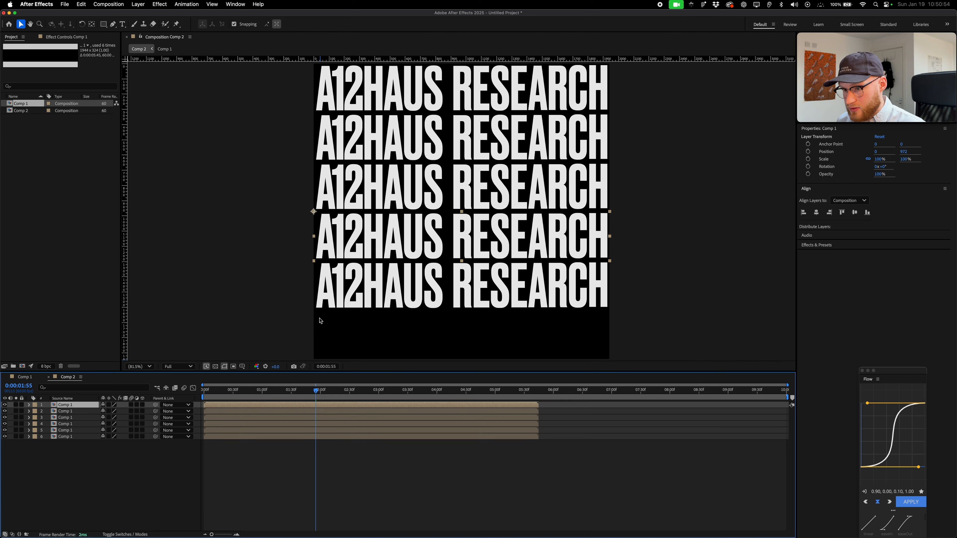
{"action": "left_click", "coordinate": [327, 297]}
{"action": "left_click", "coordinate": [323, 410]}
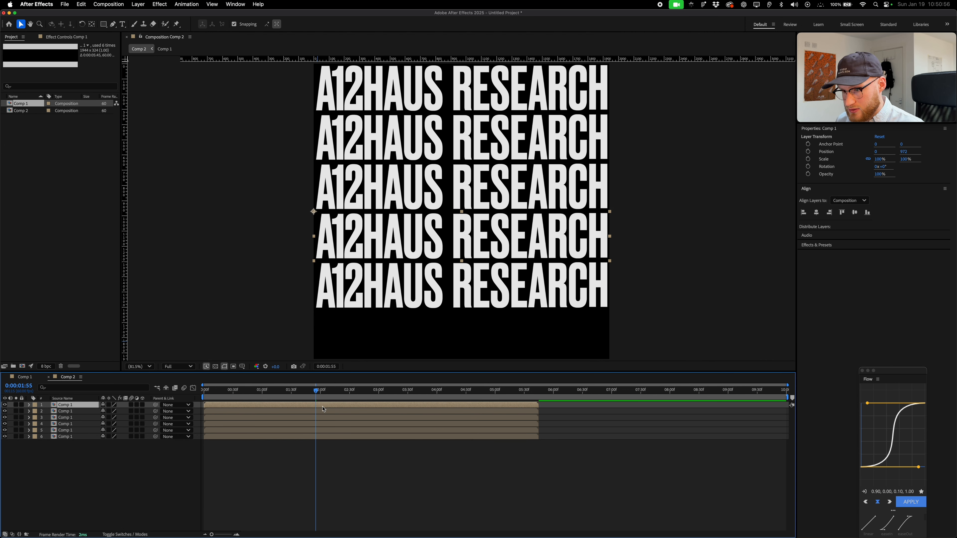
{"action": "key", "text": "super+d"}
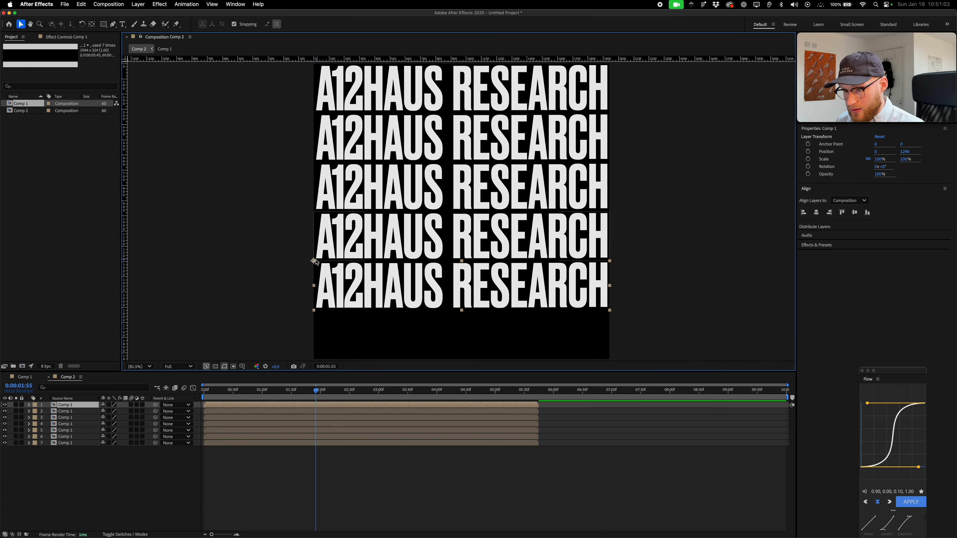
{"action": "left_click_drag", "start_coordinate": [317, 270], "coordinate": [317, 319]}
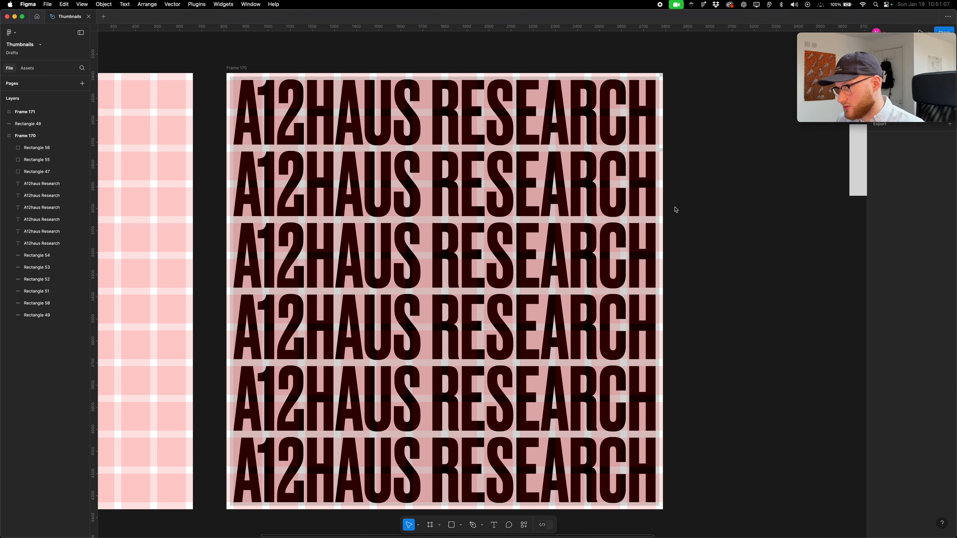
Check the dimensions of the small corner square in Figma's Frame 170 and return to After Effects.
{"action": "scroll", "coordinate": [666, 83], "scroll_direction": "up", "scroll_amount": 10}
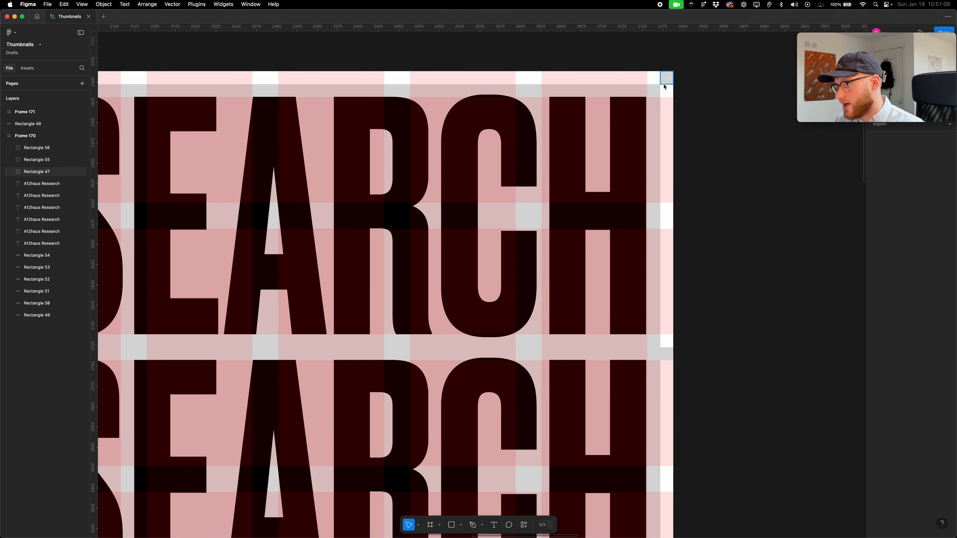
{"action": "left_click", "coordinate": [666, 78]}
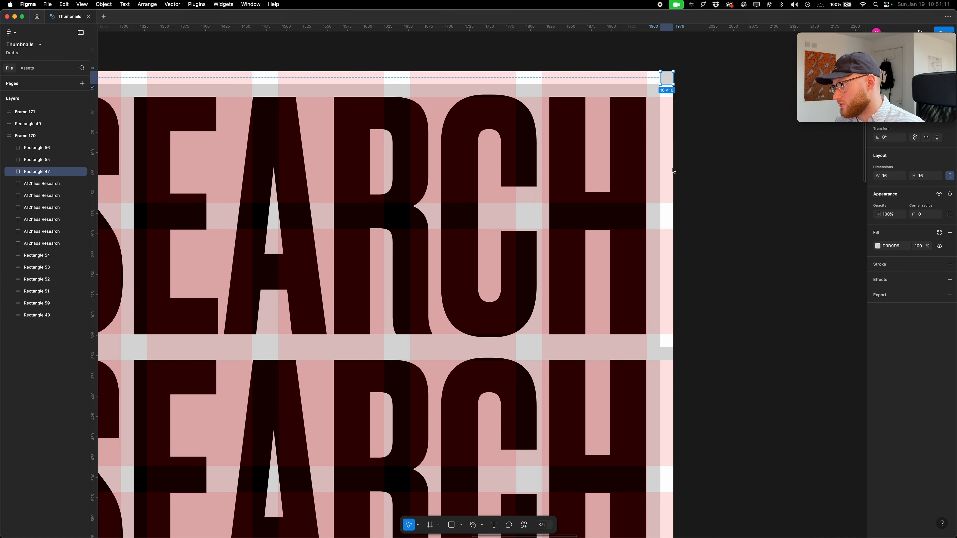
{"action": "key", "text": "super+Tab"}
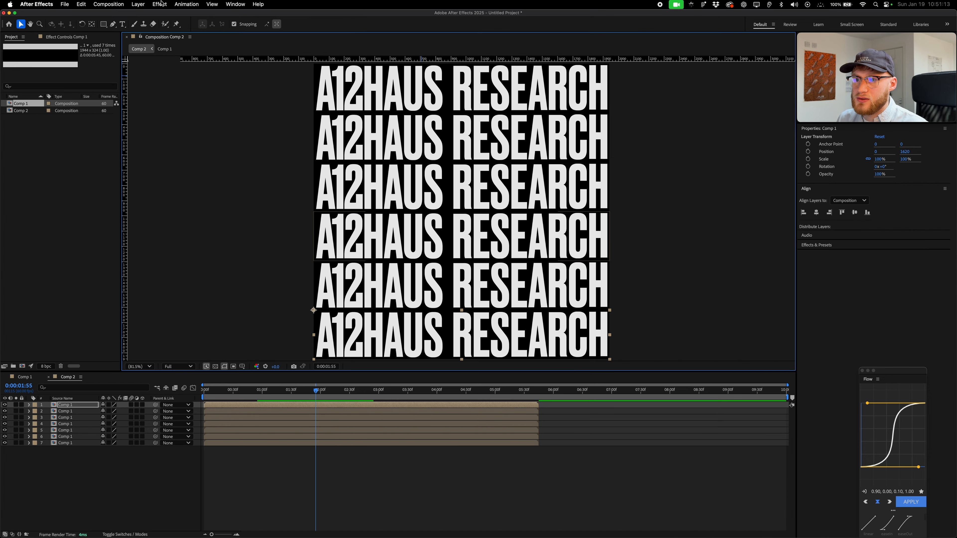
Lock Comp 2's aspect ratio to 1:1 and set its width to 1944+32 px to add an outer margin.
{"action": "left_click", "coordinate": [108, 5]}
{"action": "left_click", "coordinate": [124, 30]}
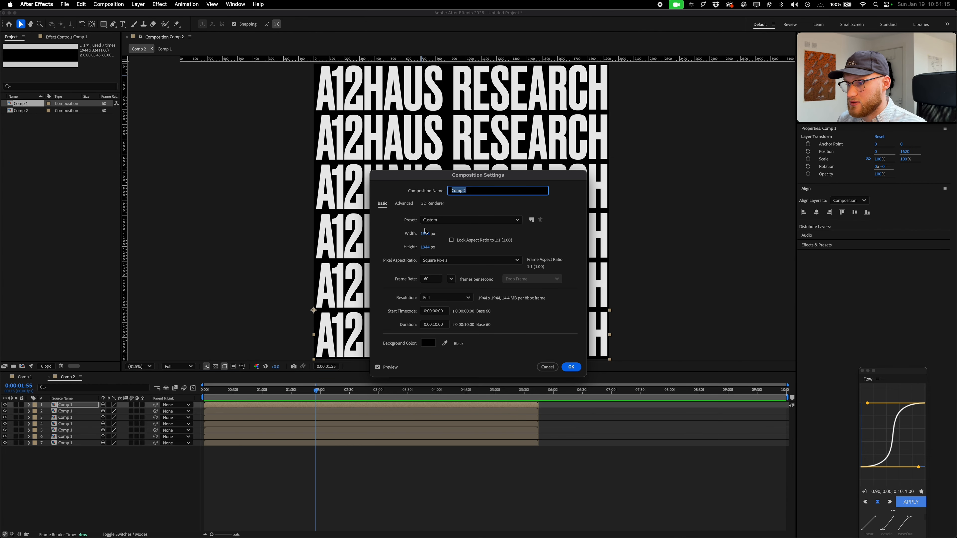
{"action": "left_click", "coordinate": [452, 241]}
{"action": "left_click", "coordinate": [430, 233]}
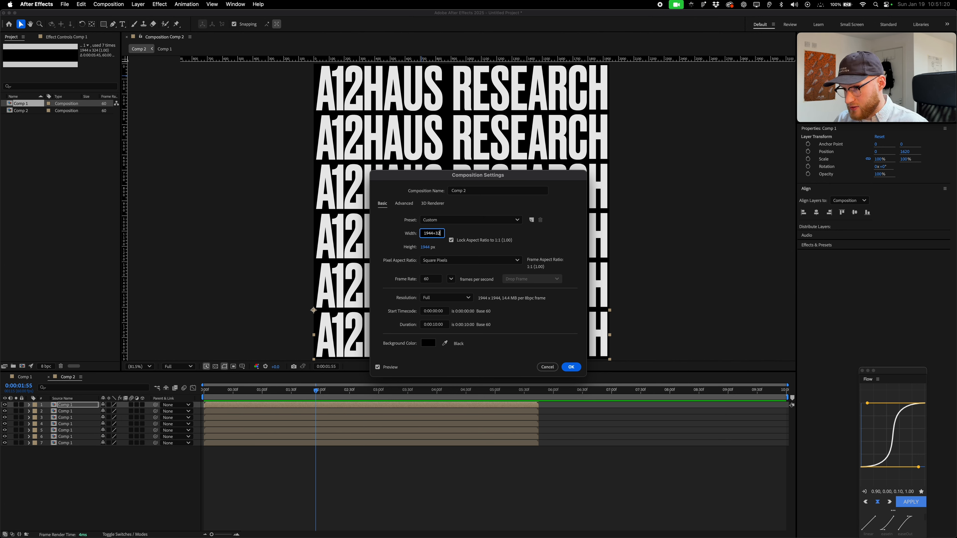
{"action": "key", "text": "Return"}
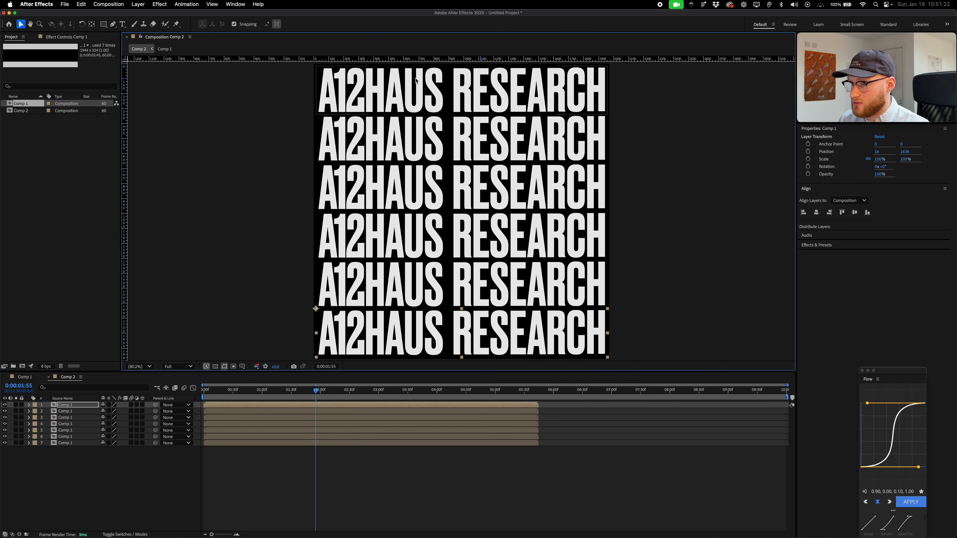
Preview the stacked rows in Comp 2 and inspect the null-parented outline layers in Comp 1.
{"action": "left_click", "coordinate": [254, 208]}
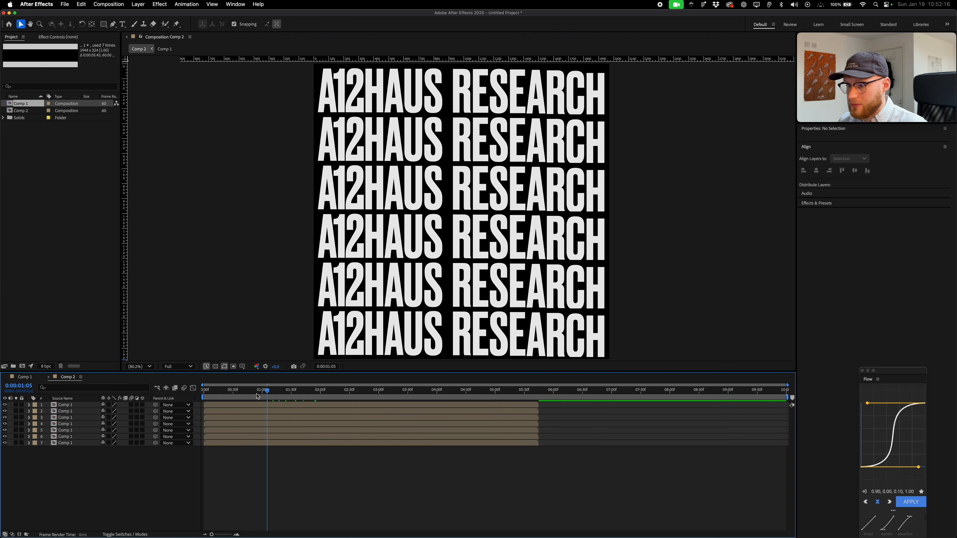
{"action": "key", "text": "space"}
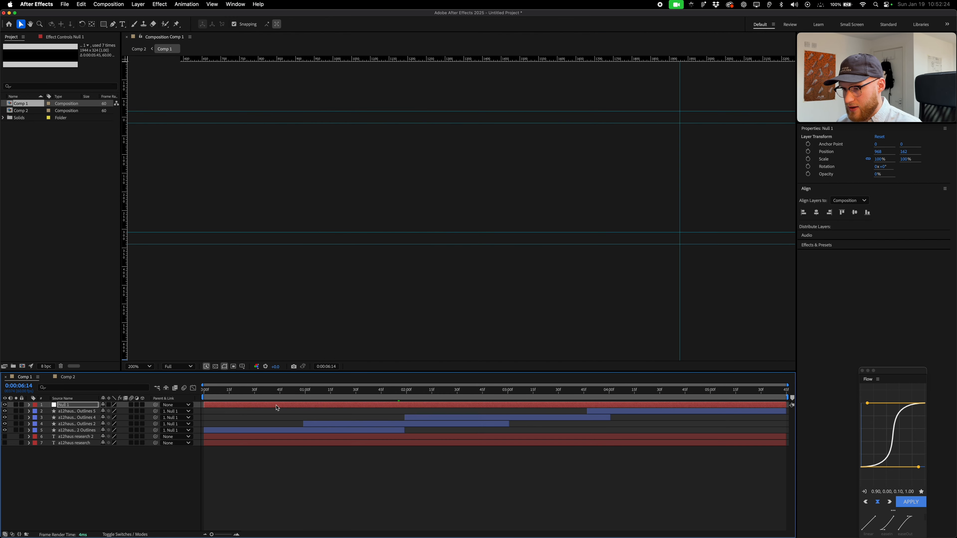
{"action": "left_click_drag", "start_coordinate": [509, 394], "coordinate": [584, 412]}
{"action": "key", "text": "shift+/"}
{"action": "left_click", "coordinate": [632, 470]}
{"action": "left_click", "coordinate": [604, 411]}
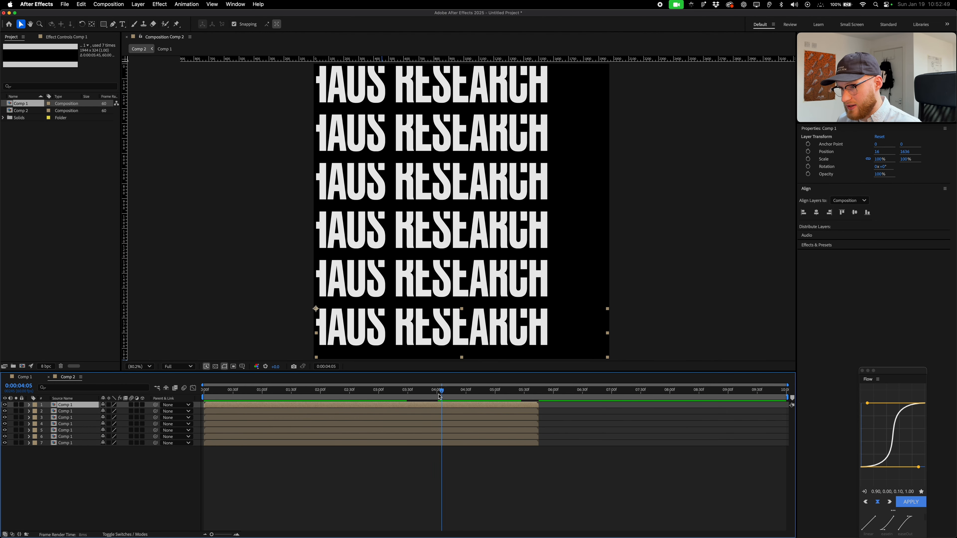
{"action": "key", "text": "space"}
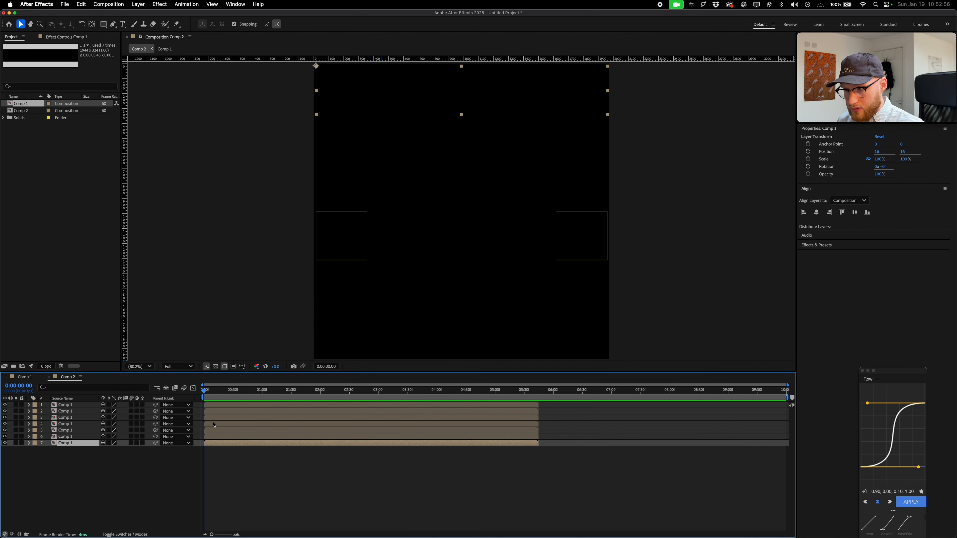
Offset the second and third row layers, 6 and 5, so they start at 0:00:00:03 and 0:00:00:06.
{"action": "left_click", "coordinate": [210, 437]}
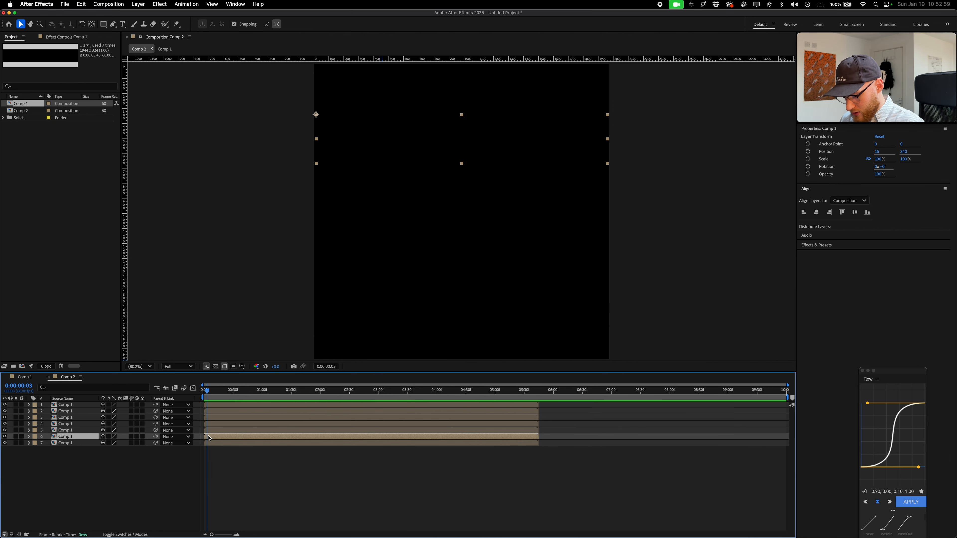
{"action": "left_click_drag", "start_coordinate": [209, 438], "coordinate": [213, 438]}
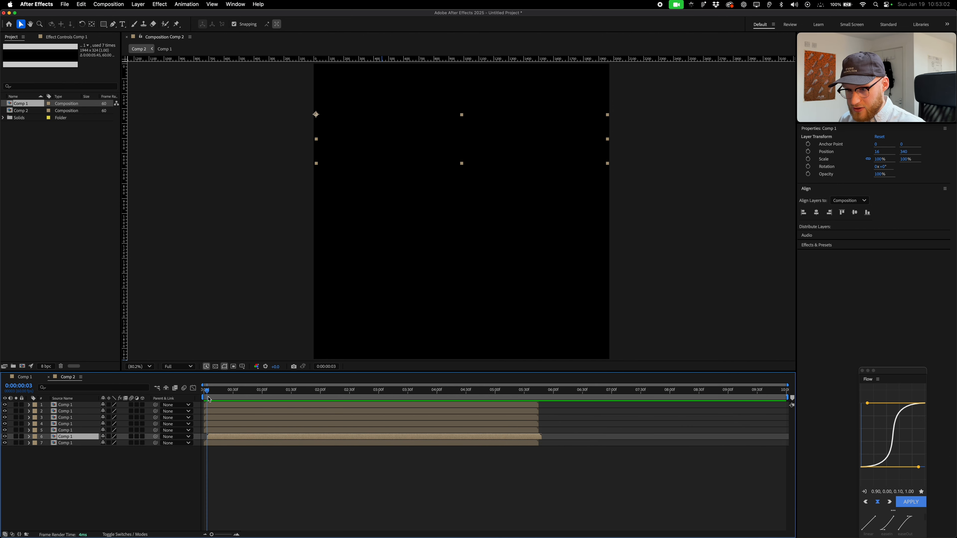
{"action": "left_click", "coordinate": [210, 400]}
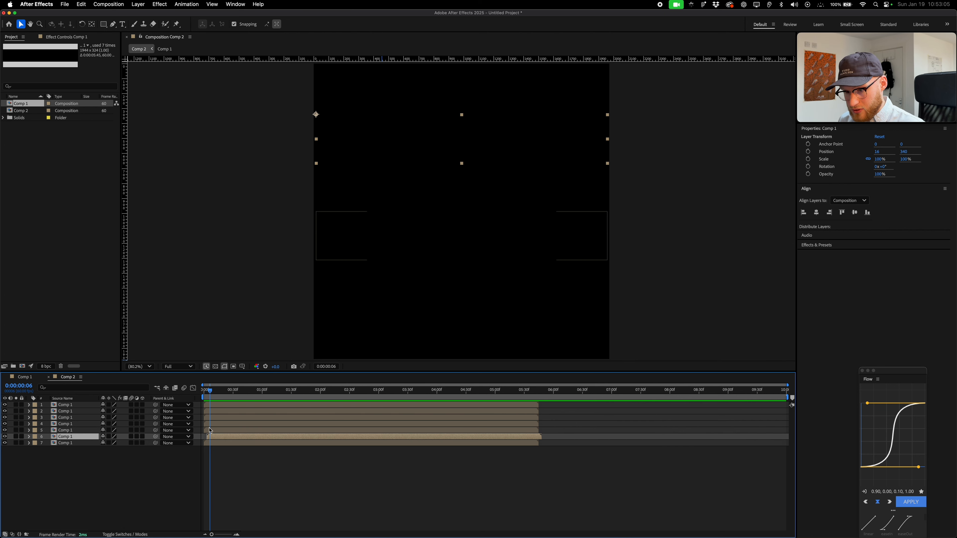
{"action": "left_click", "coordinate": [209, 432]}
{"action": "left_click", "coordinate": [214, 392]}
{"action": "left_click", "coordinate": [215, 426]}
{"action": "left_click_drag", "start_coordinate": [210, 432], "coordinate": [222, 425]}
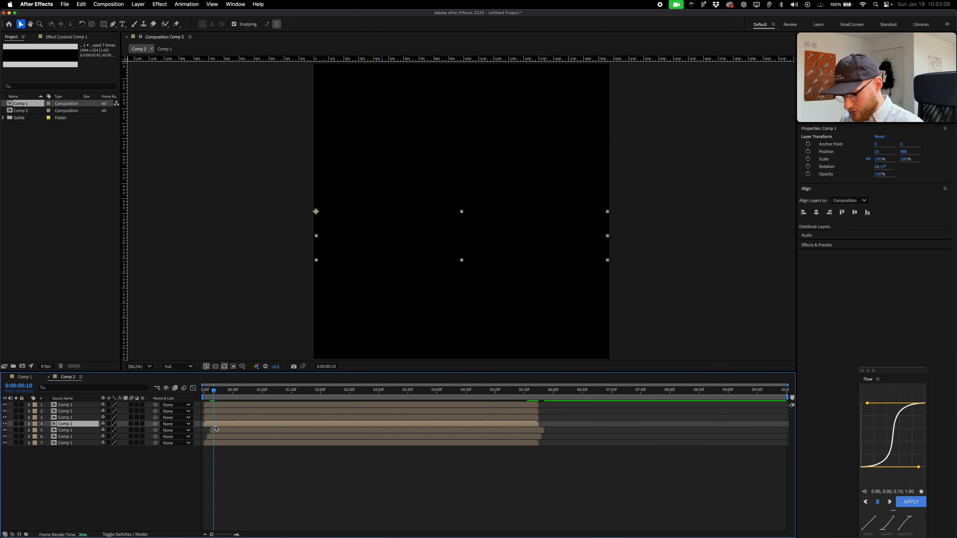
Continue the stagger upward through layers 4, 3 and 2, offsetting each by about three more frames until layer 2 starts at 0:00:00:15.
{"action": "left_click", "coordinate": [215, 430]}
{"action": "left_click", "coordinate": [215, 425]}
{"action": "left_click", "coordinate": [215, 392]}
{"action": "left_click_drag", "start_coordinate": [212, 418], "coordinate": [224, 418]}
{"action": "left_click", "coordinate": [218, 392]}
{"action": "left_click_drag", "start_coordinate": [210, 412], "coordinate": [224, 410]}
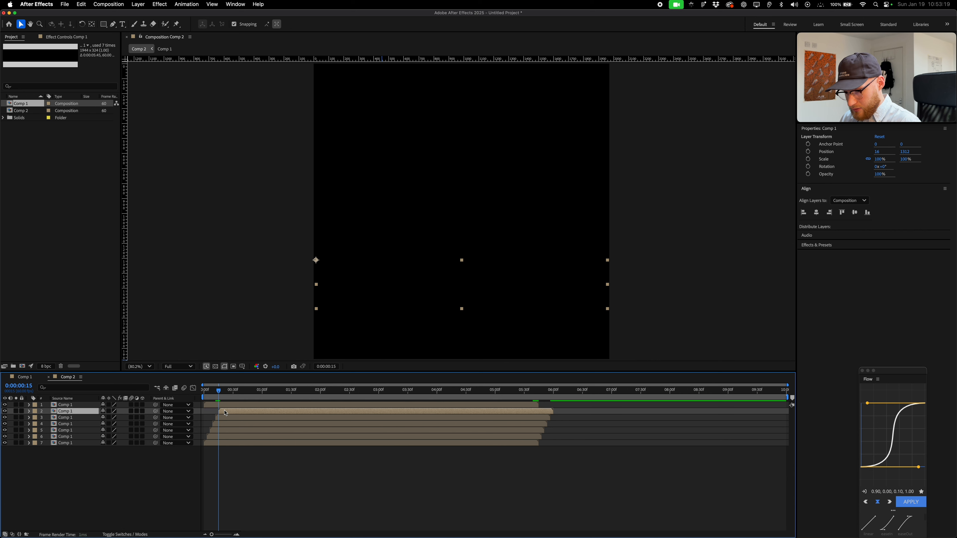
Move layer 1's start to 0:00:00:18 and preview the staggered rows from the beginning.
{"action": "left_click", "coordinate": [222, 392]}
{"action": "left_click", "coordinate": [229, 406]}
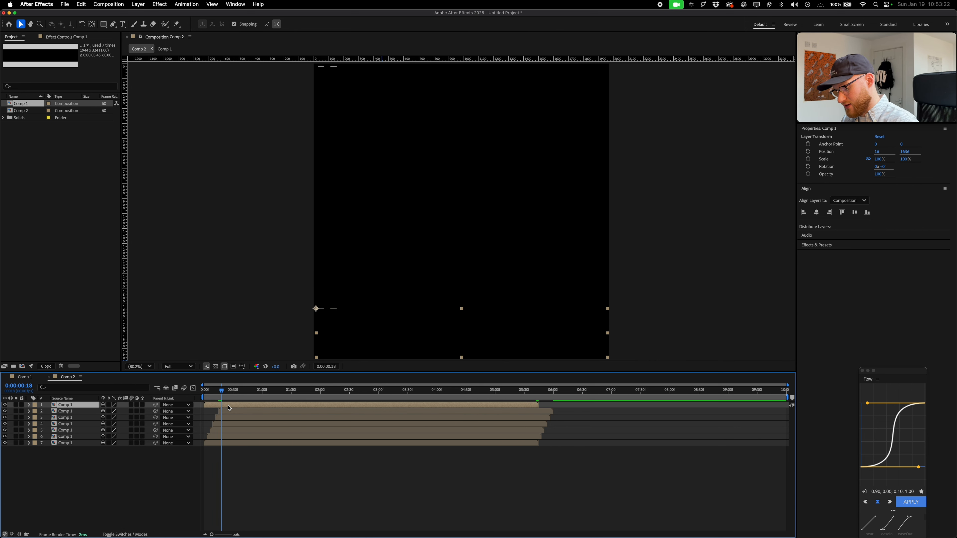
{"action": "key", "text": "bracketleft"}
{"action": "left_click_drag", "start_coordinate": [226, 401], "coordinate": [205, 399]}
{"action": "key", "text": "space"}
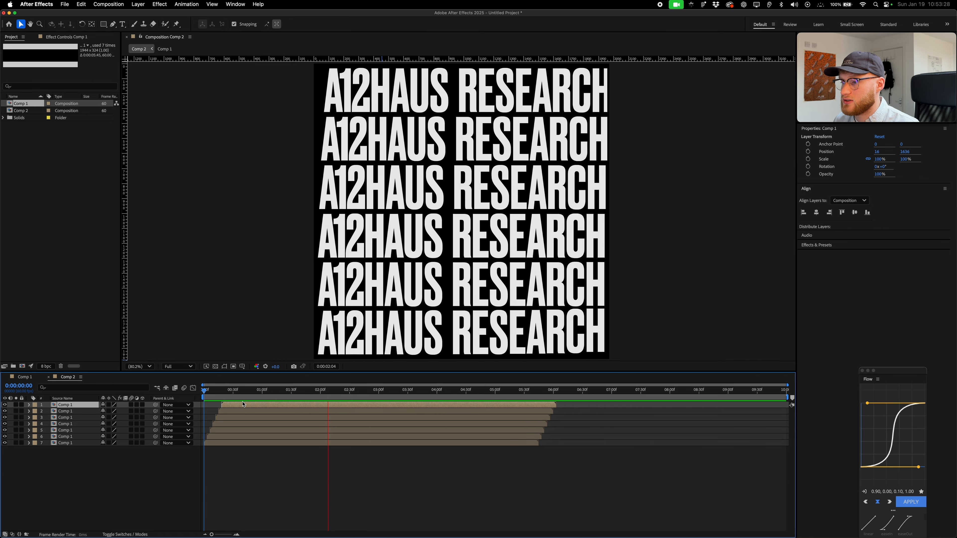
Shift the top two row layers in Comp 2 about three frames earlier, aligning layer 2 with 0:00:00:12.
{"action": "key", "text": "space"}
{"action": "left_click", "coordinate": [325, 250]}
{"action": "left_click_drag", "start_coordinate": [233, 393], "coordinate": [219, 393]}
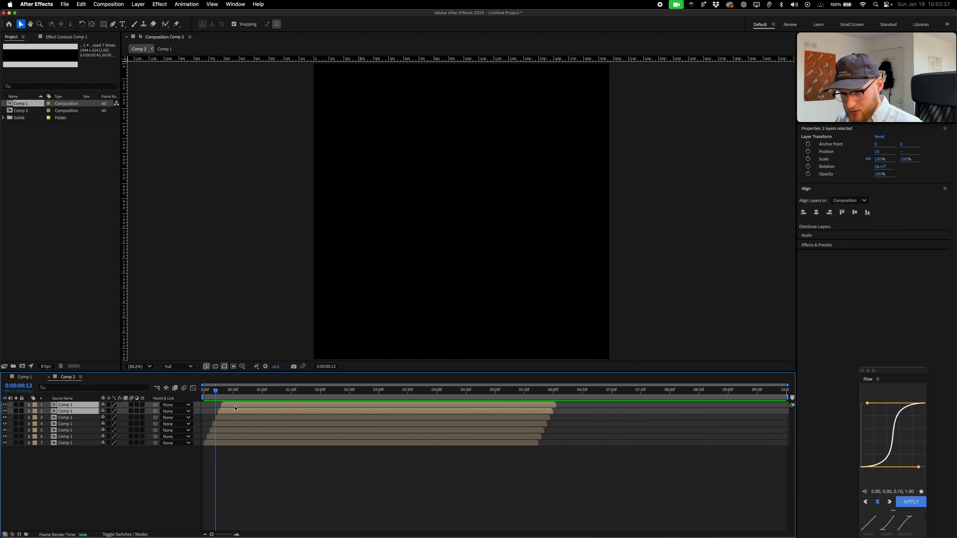
{"action": "left_click_drag", "start_coordinate": [235, 408], "coordinate": [226, 413]}
Delete only the surplus third row layer so that Comp 2 keeps six staggered Comp 1 rows.
{"action": "left_click", "coordinate": [228, 421], "text": "shift"}
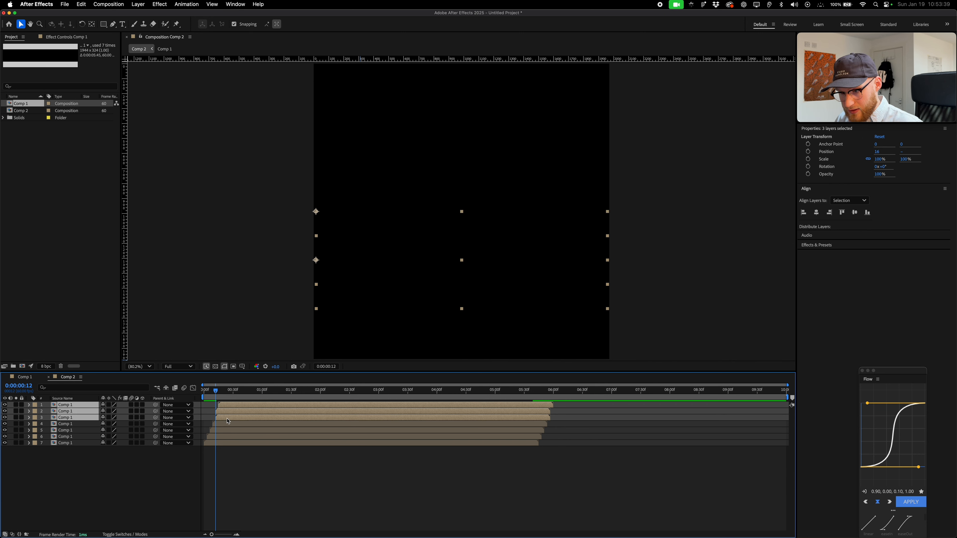
{"action": "key", "text": "Delete"}
{"action": "key", "text": "super+z"}
{"action": "left_click", "coordinate": [230, 418]}
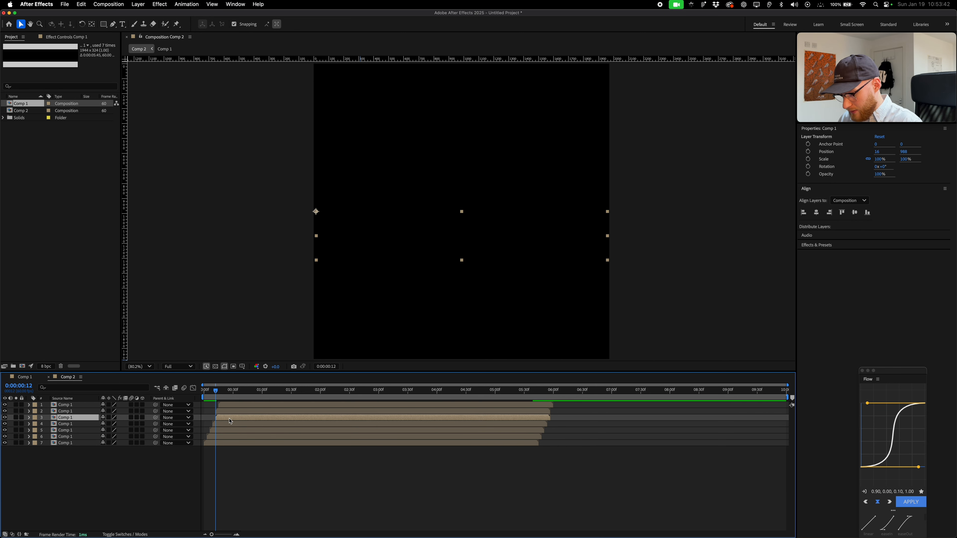
{"action": "key", "text": "Delete"}
Preview the six staggered rows from the beginning and end the work area where the top row layer ends.
{"action": "left_click_drag", "start_coordinate": [217, 392], "coordinate": [213, 393]}
{"action": "left_click_drag", "start_coordinate": [213, 393], "coordinate": [199, 394]}
{"action": "key", "text": "space"}
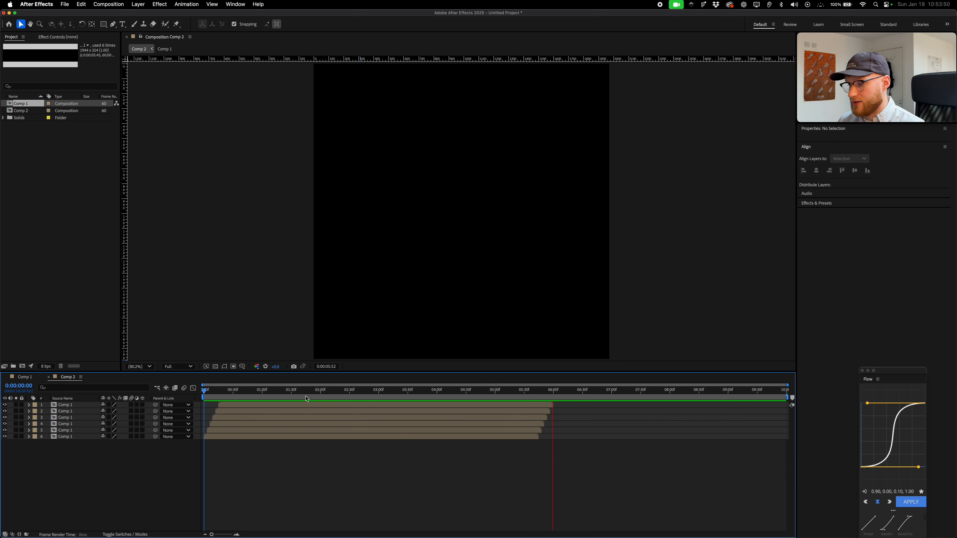
{"action": "left_click_drag", "start_coordinate": [564, 400], "coordinate": [553, 400]}
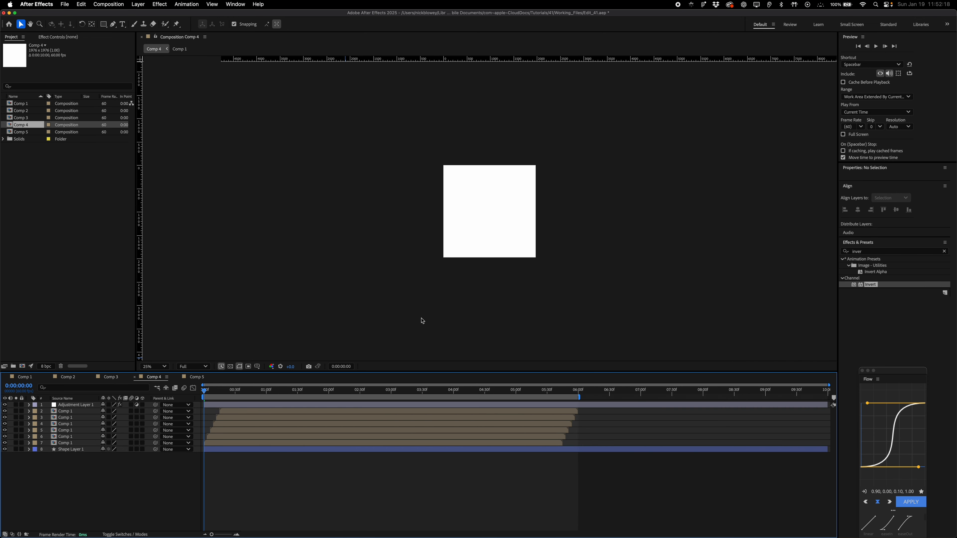
Look through Comp 4 and Comp 3, open Comp 5 and preview its grid of four Comp 2 tiles.
{"action": "left_click", "coordinate": [467, 247]}
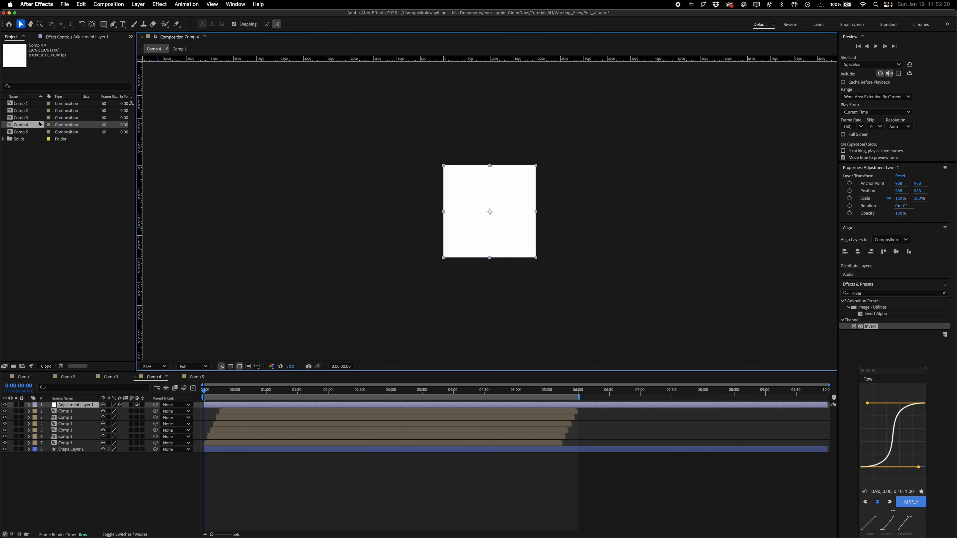
{"action": "double_click", "coordinate": [30, 118]}
{"action": "left_click", "coordinate": [30, 111]}
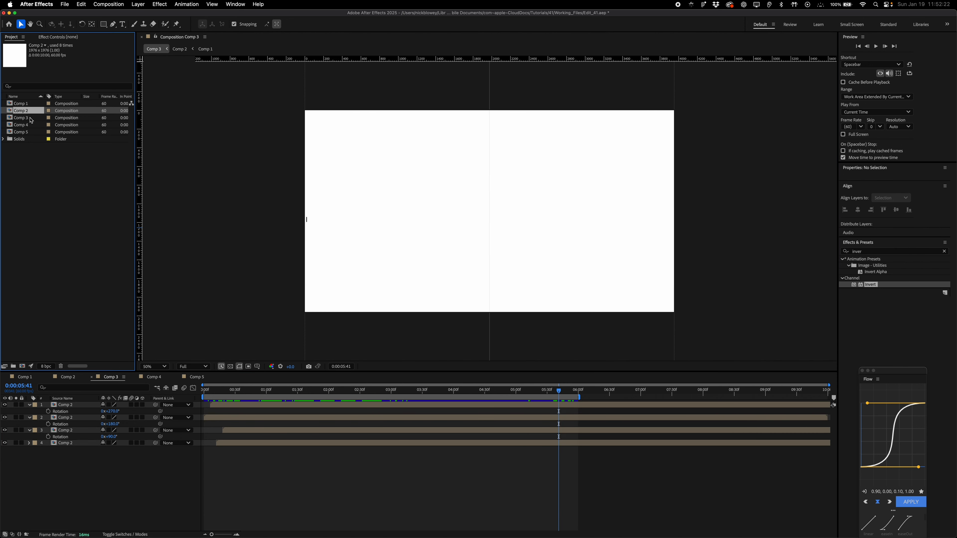
{"action": "double_click", "coordinate": [29, 133]}
{"action": "left_click_drag", "start_coordinate": [291, 397], "coordinate": [228, 396]}
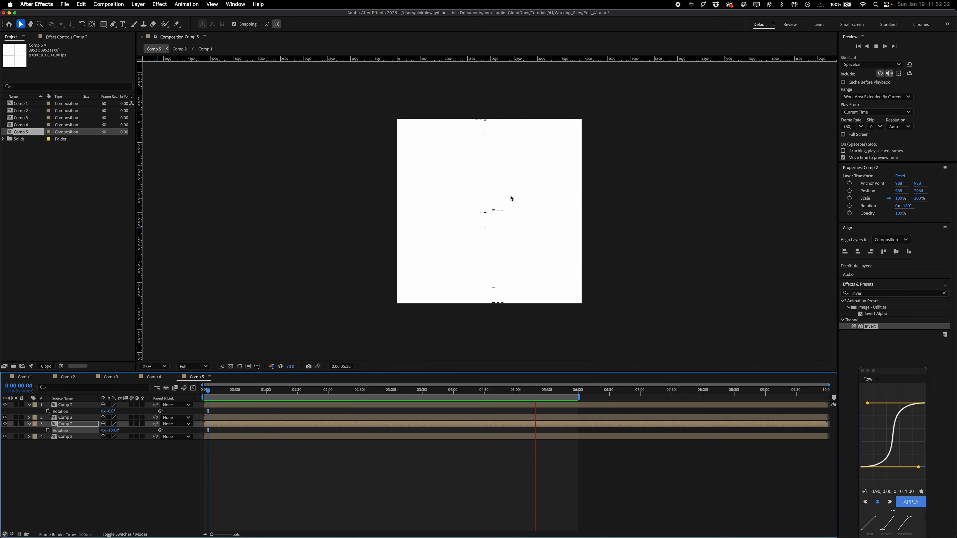
At 0:00:03:37 in Comp 5, set the upper-left Comp 2 tile's rotation to 270°.
{"action": "left_click", "coordinate": [471, 192]}
{"action": "left_click_drag", "start_coordinate": [411, 395], "coordinate": [430, 391]}
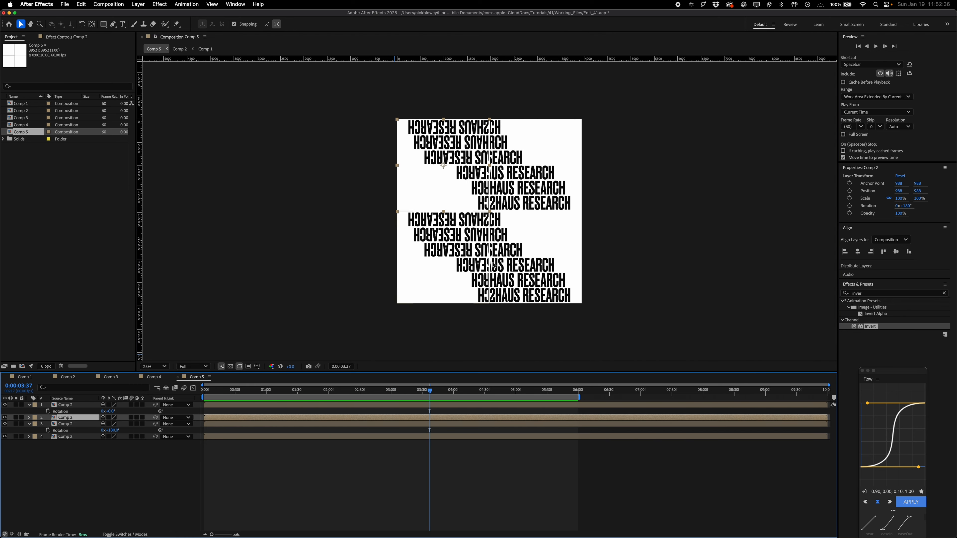
{"action": "left_click", "coordinate": [477, 203]}
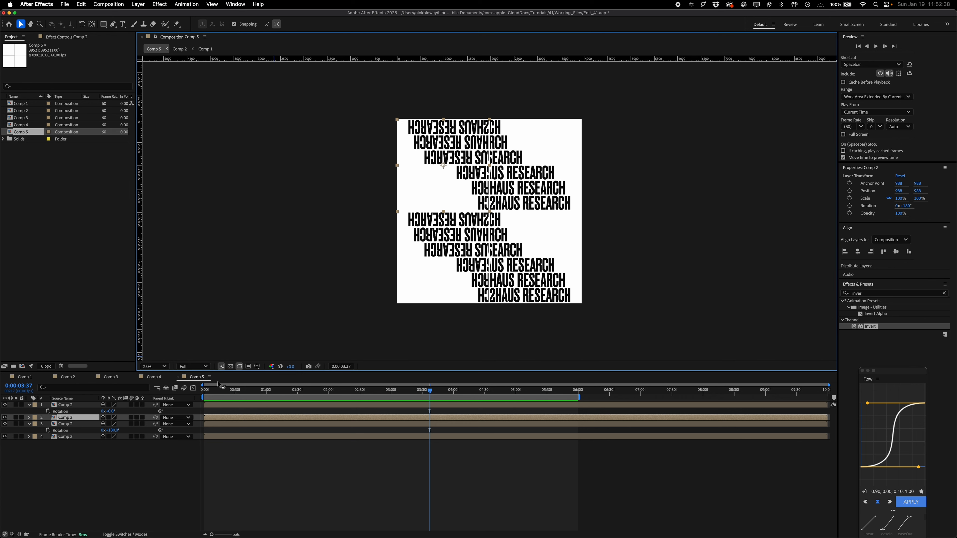
{"action": "key", "text": "r"}
{"action": "left_click_drag", "start_coordinate": [112, 423], "coordinate": [150, 422]}
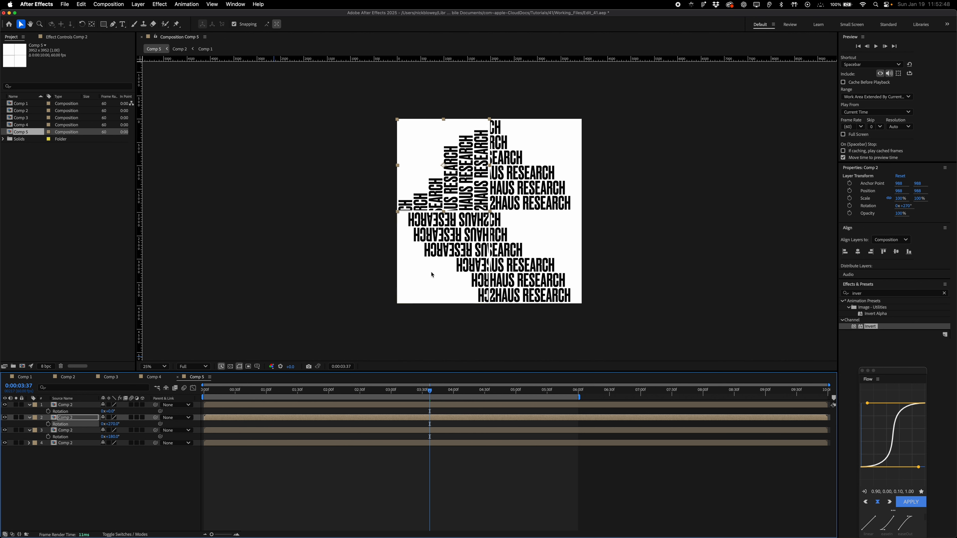
Rotate the lower-right Comp 2 tile to 1x+90°, realign it in its quadrant at 1976, 3952, and preview from 0:00:02:48.
{"action": "left_click", "coordinate": [509, 264]}
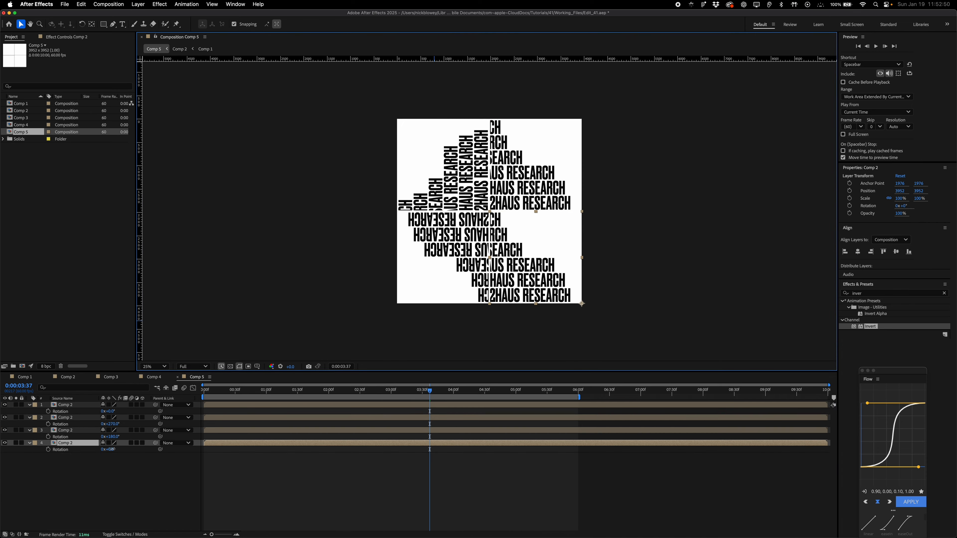
{"action": "left_click_drag", "start_coordinate": [111, 449], "coordinate": [550, 405]}
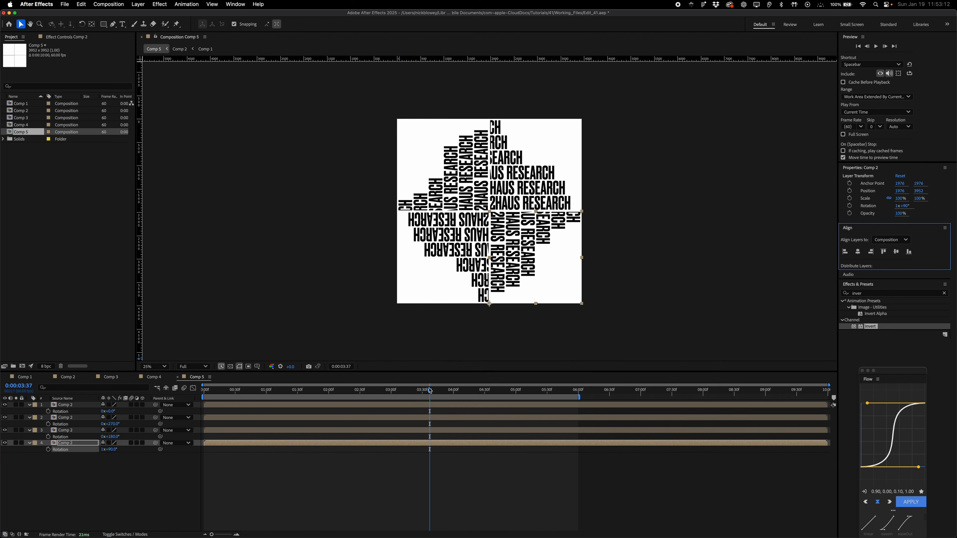
{"action": "left_click_drag", "start_coordinate": [430, 391], "coordinate": [379, 394]}
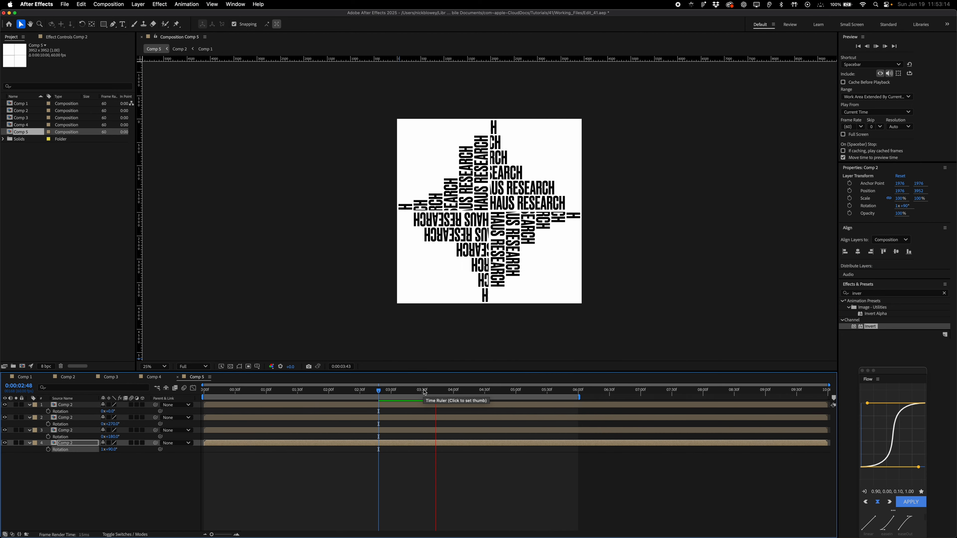